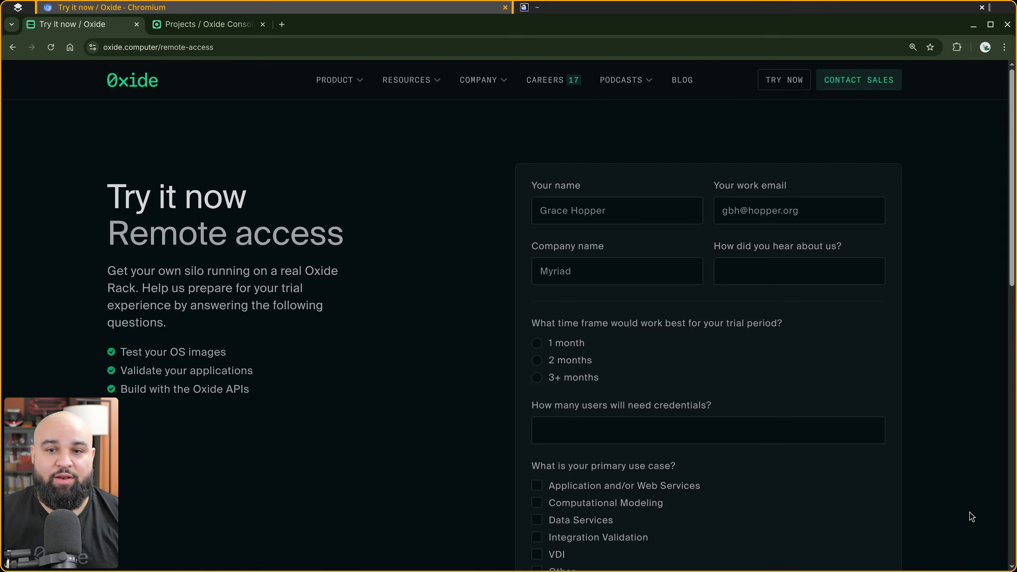
Look through the whole remote access trial request form
scroll(951, 332, down, 10)
scroll(951, 332, up, 3)
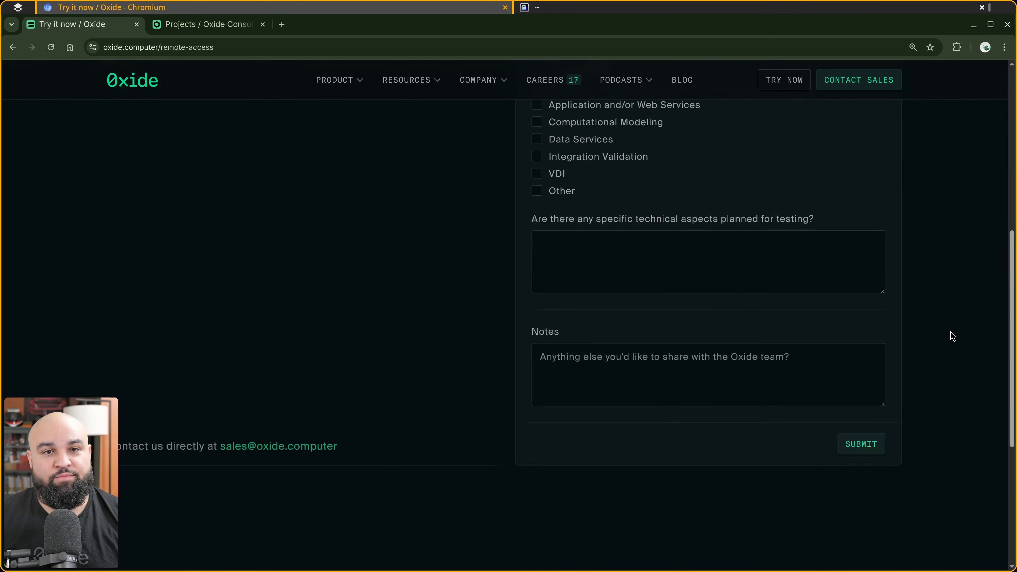
scroll(950, 331, up, 8)
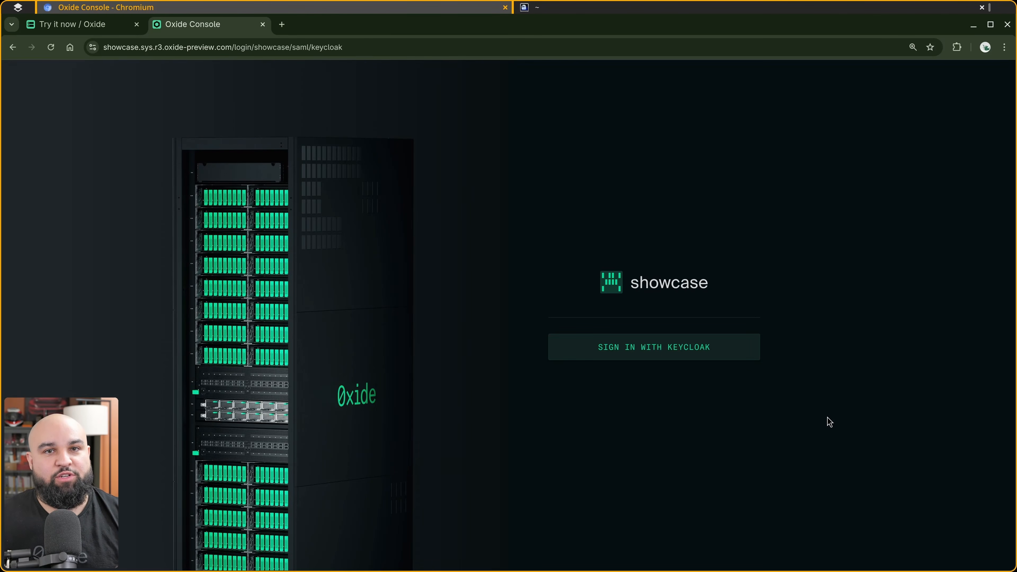
Sign in to the showcase silo with Keycloak and switch to the terminal
click(681, 352)
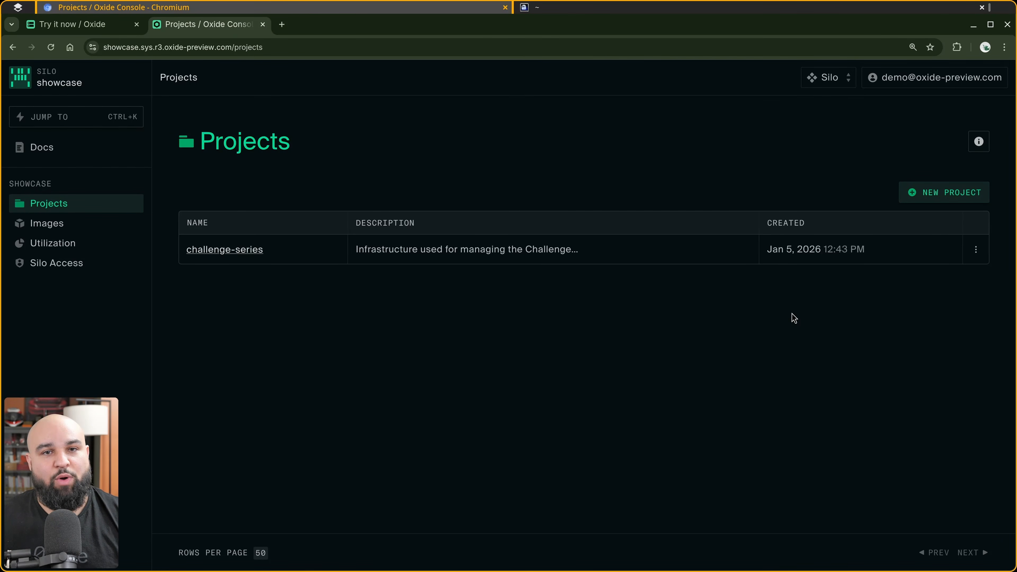
click(669, 8)
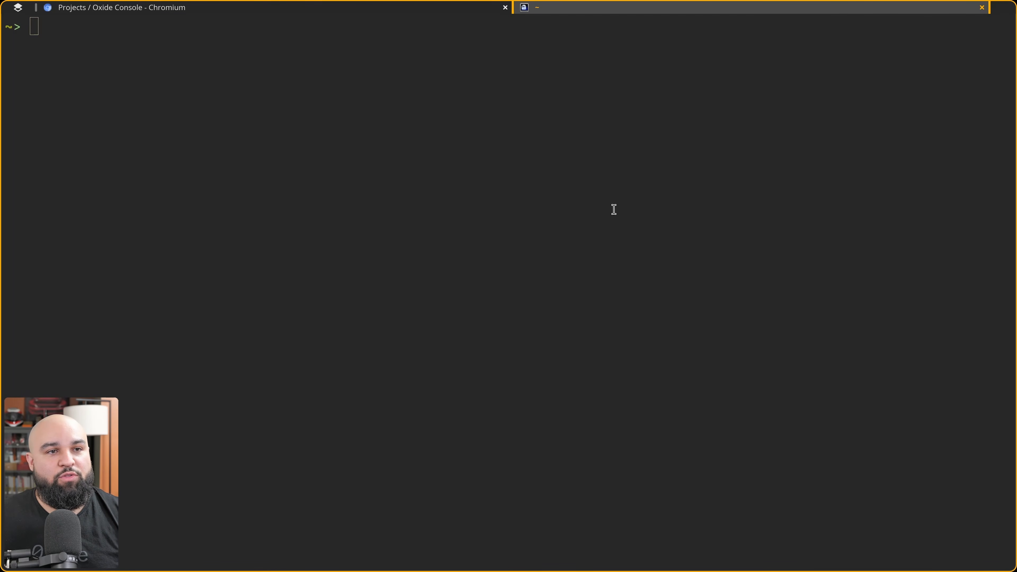
text(ssh-keygen -t ed25519)
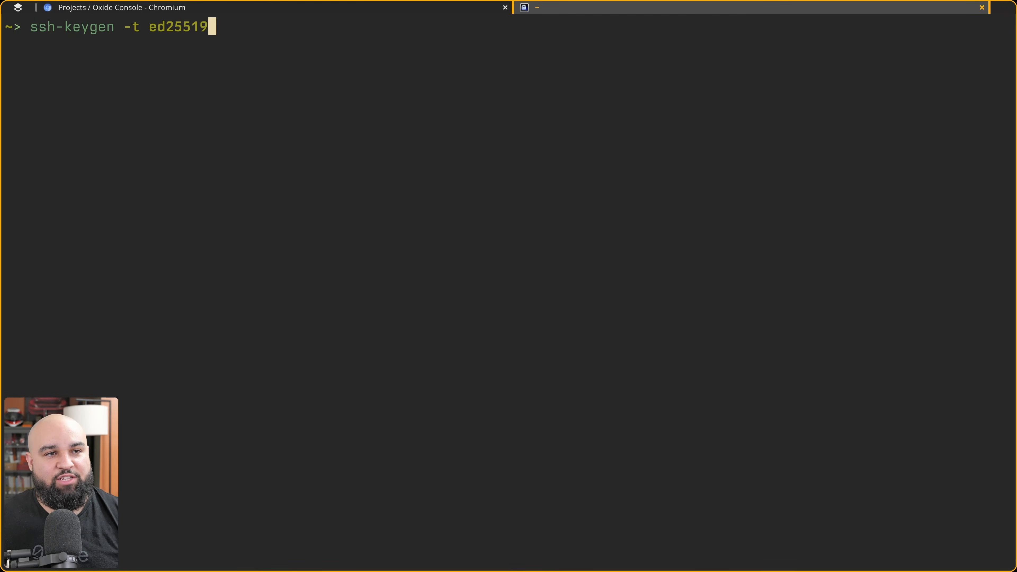
key(Return)
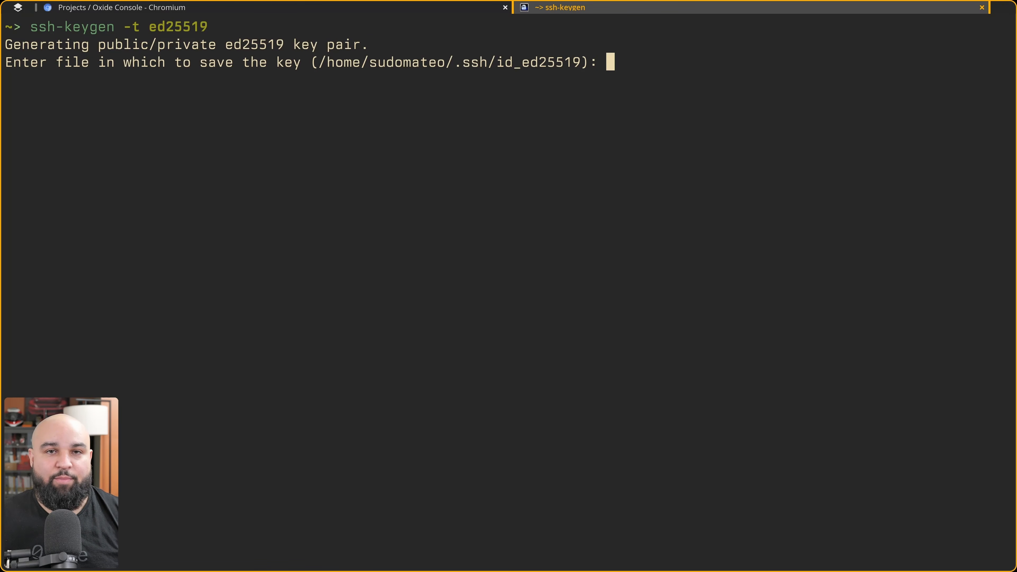
key(ctrl+c)
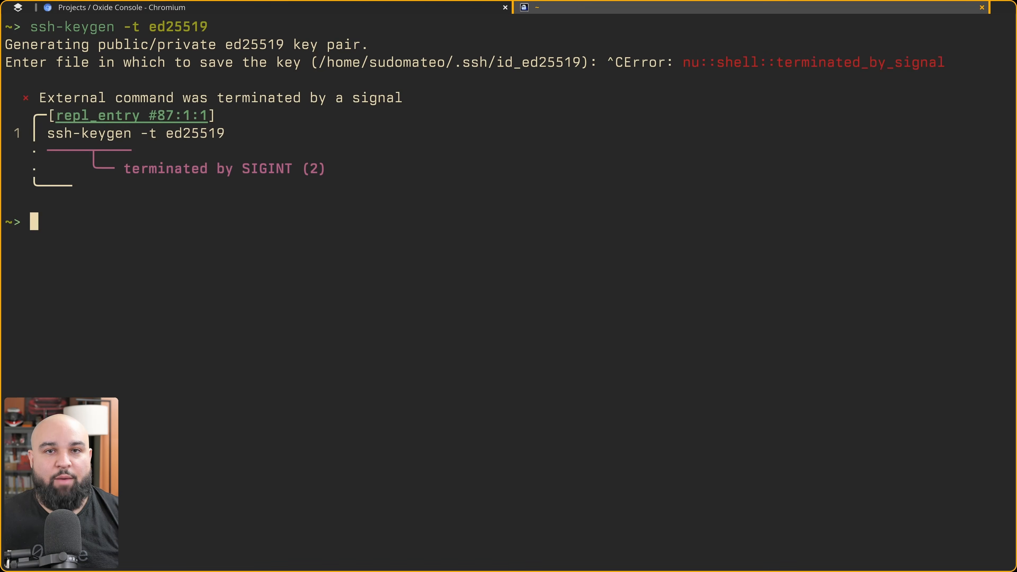
key(ctrl+l)
List the contents of ~/.ssh/ and highlight the id_ed25519 and id_ed25519.pub key files
text(ls ~/.ssh/)
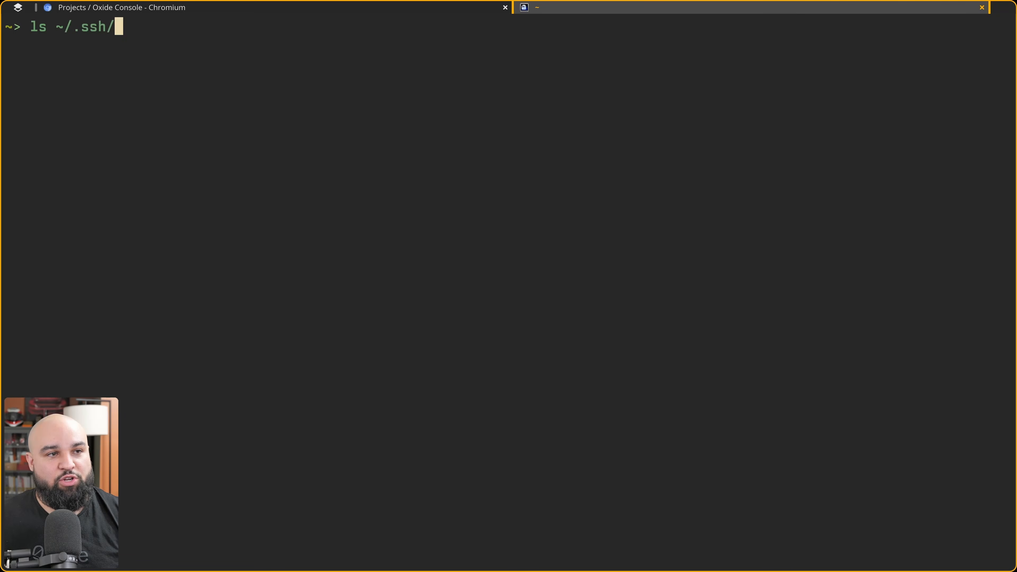
key(Return)
drag(234, 117, 320, 116)
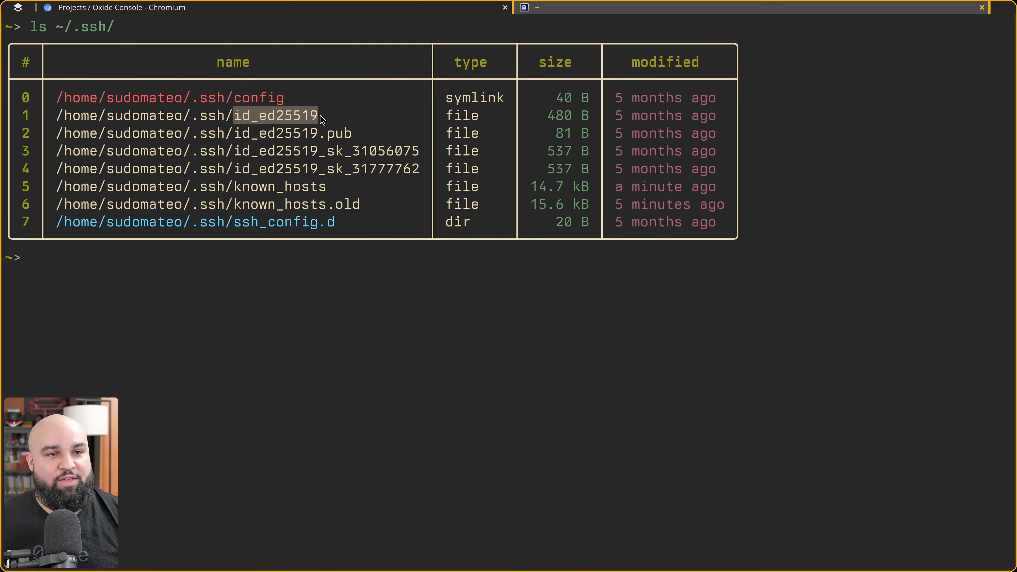
drag(236, 133, 352, 133)
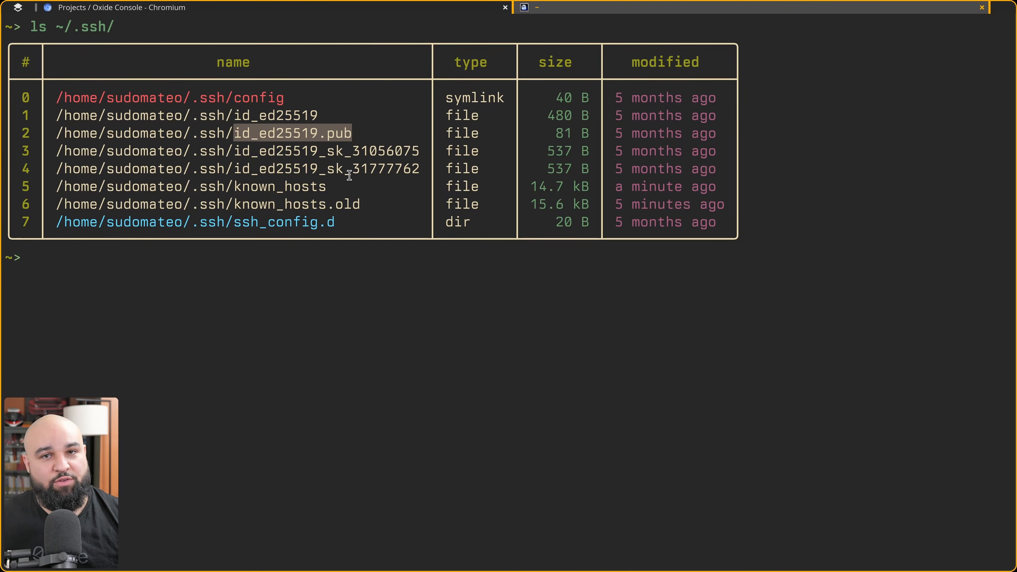
Print ~/.ssh/id_ed25519.pub in a cleared terminal and copy the whole public key
key(ctrl+l)
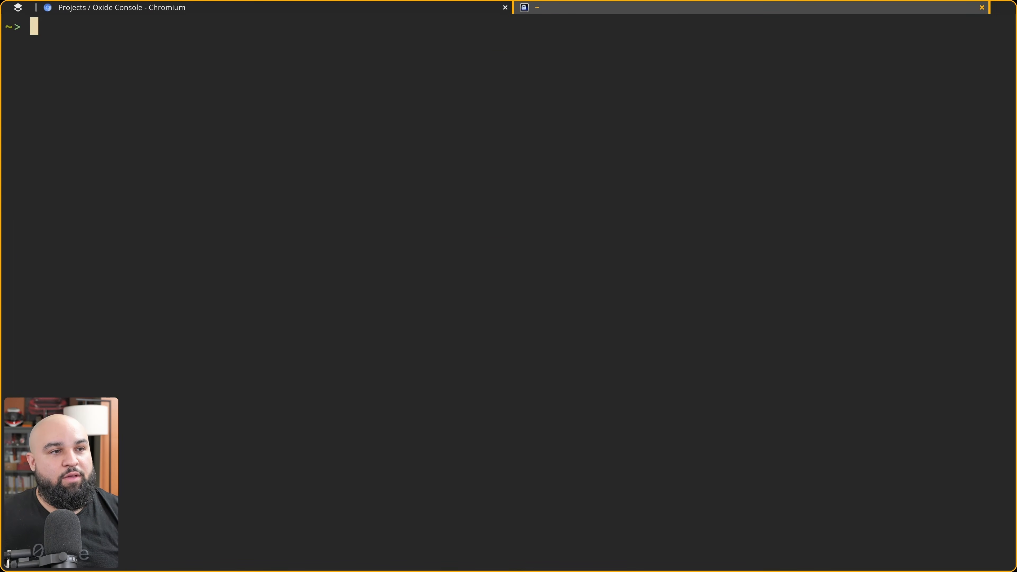
text(cat ~/.ssh/id_ed25519.pub)
key(Right)
key(Return)
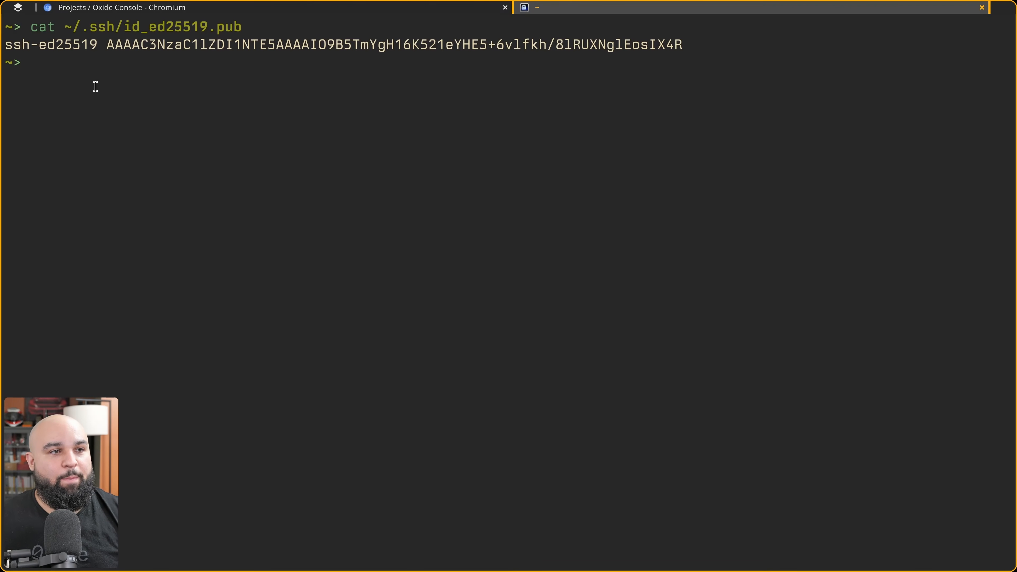
drag(7, 45, 680, 45)
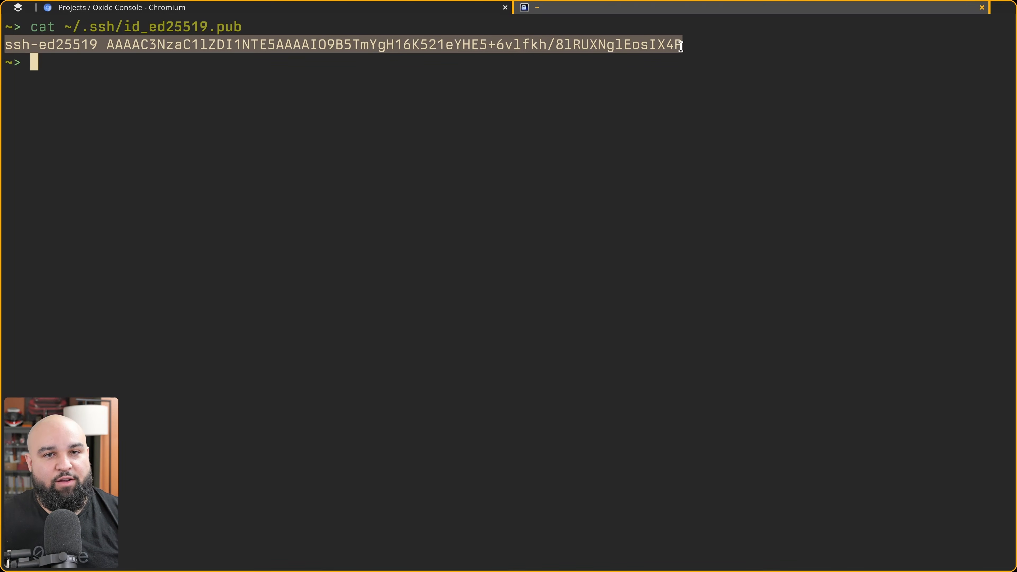
Switch to the Oxide Console in the browser and open the form for adding an SSH key to the user settings
key(alt+Tab)
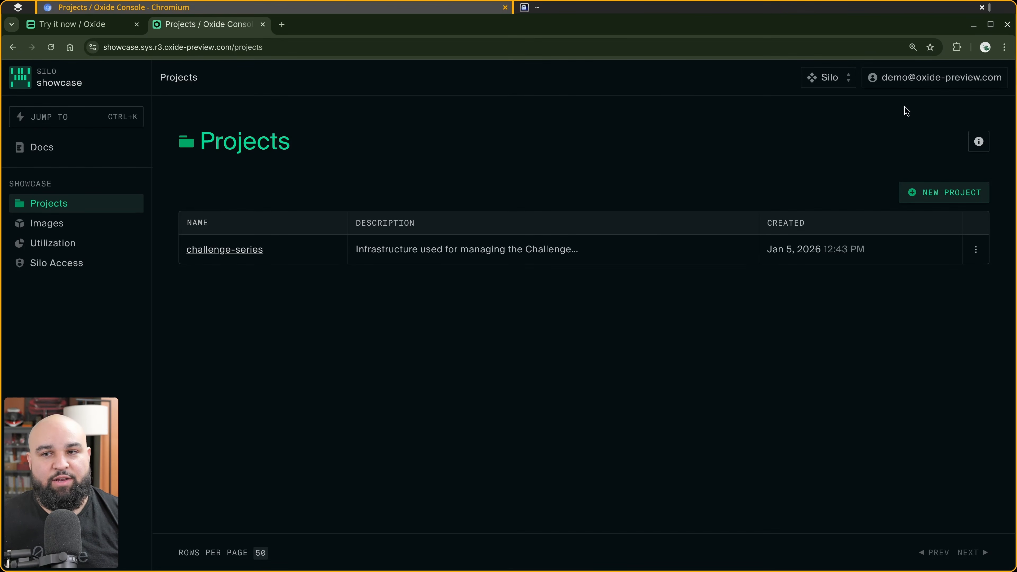
click(922, 79)
click(934, 107)
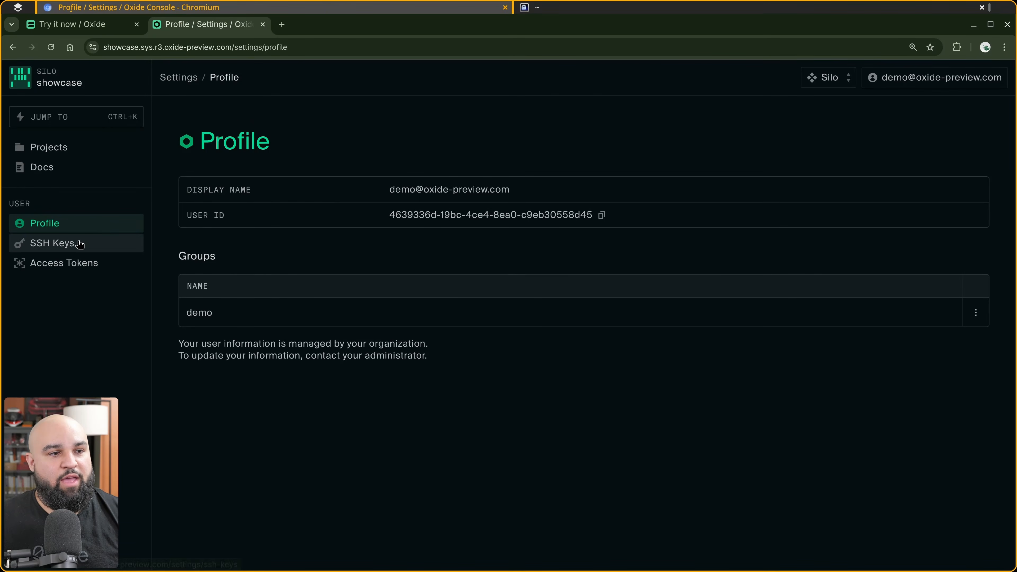
click(113, 248)
click(945, 195)
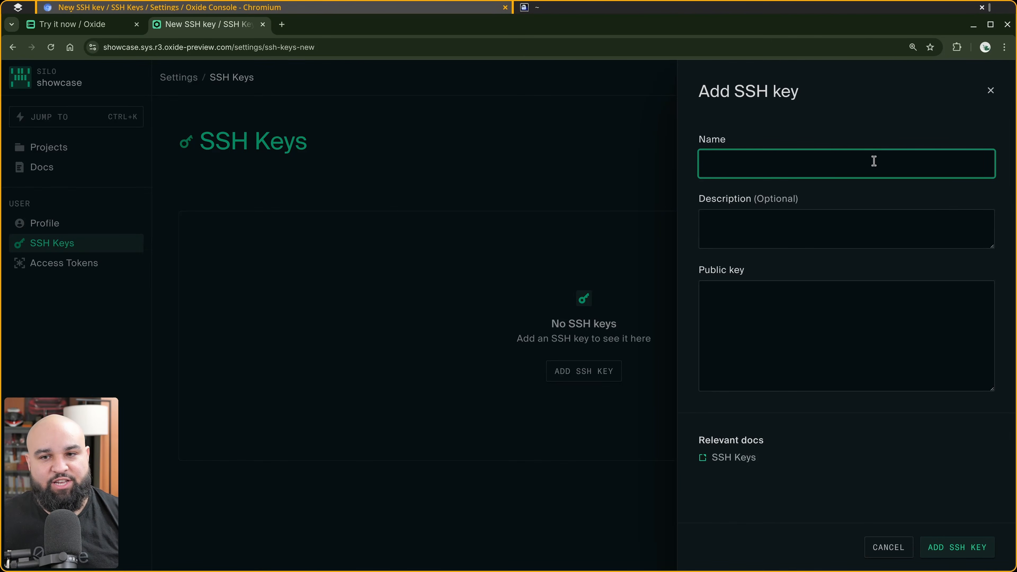
Add the SSH key, using the owner's full name as its name, a description of whose key it is, and the copied public key
text(matthewsanabria)
key(Tab)
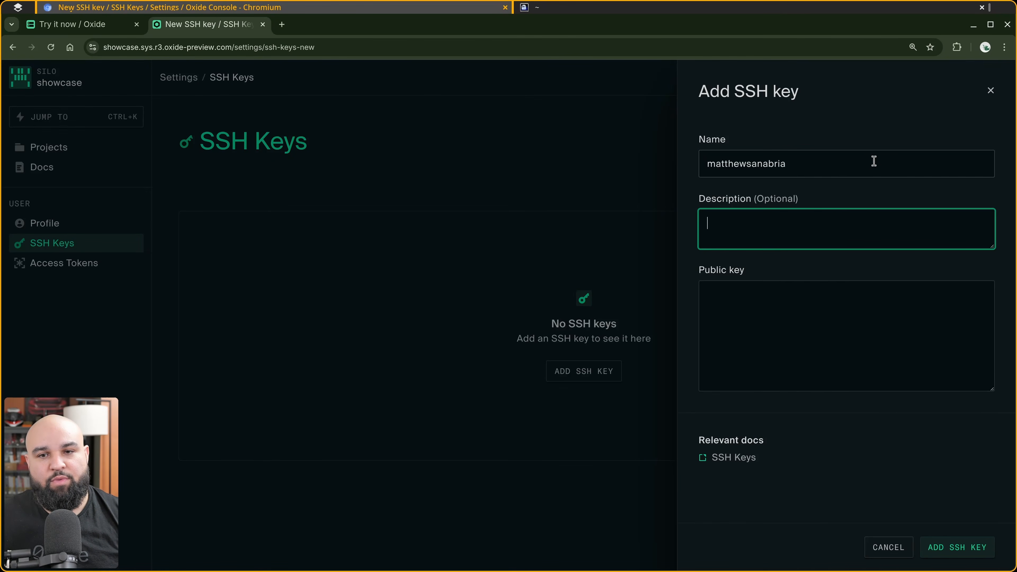
text(Matthew's SSH key.)
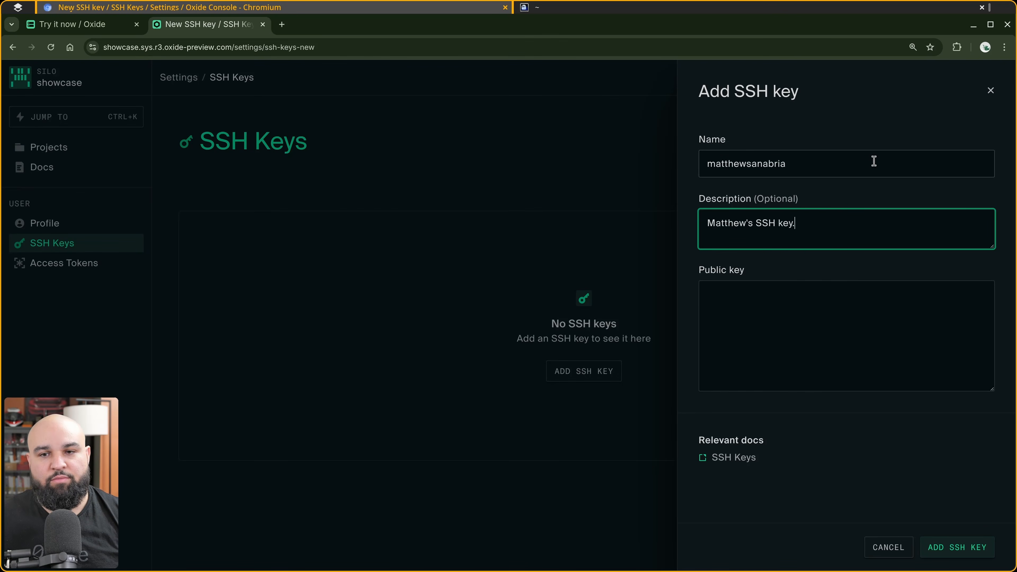
key(Tab)
key(ctrl+v)
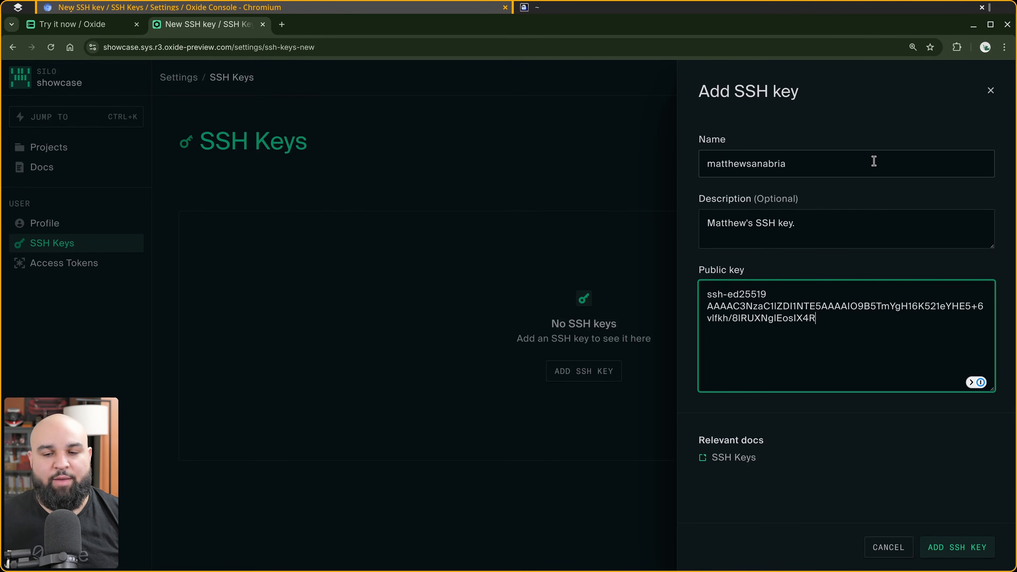
click(963, 552)
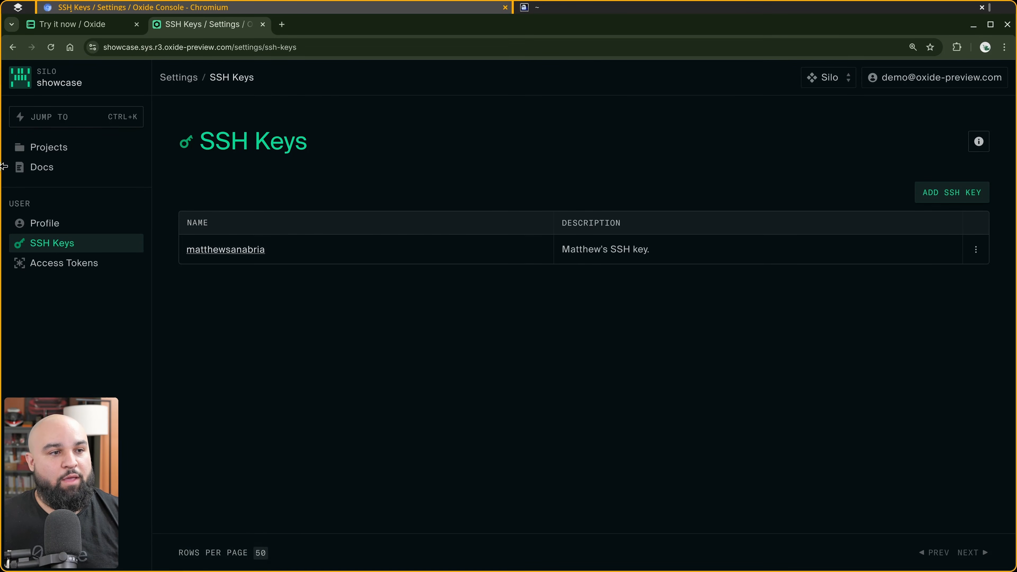
Create a new project named with the owner's full name and described as the owner's project
click(60, 147)
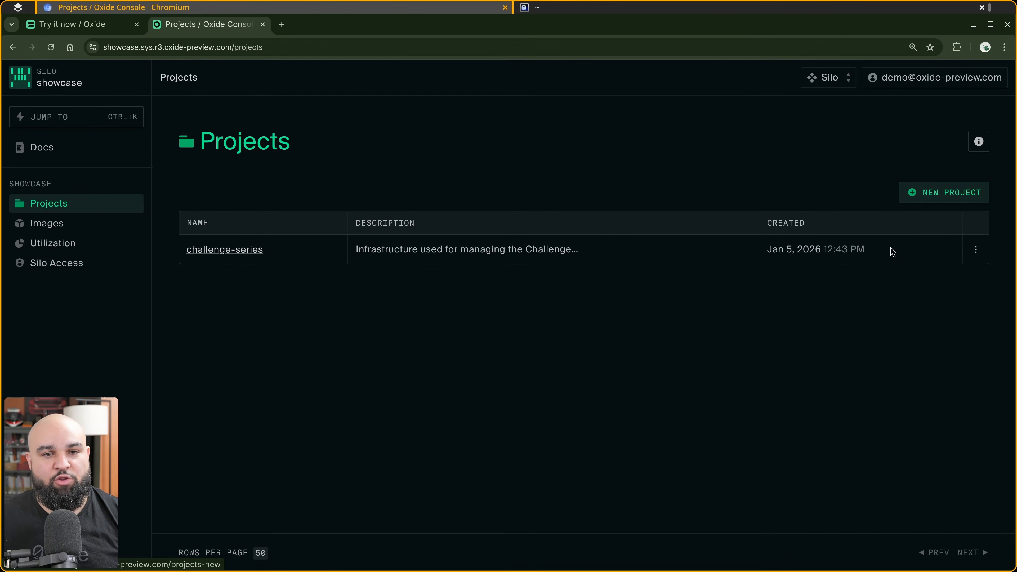
click(920, 199)
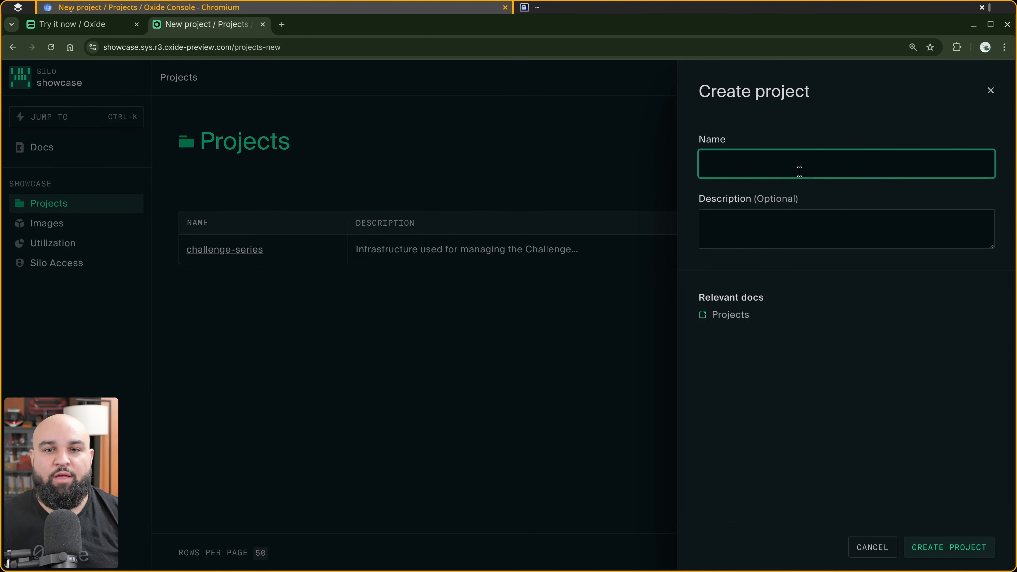
text(matthewsaan)
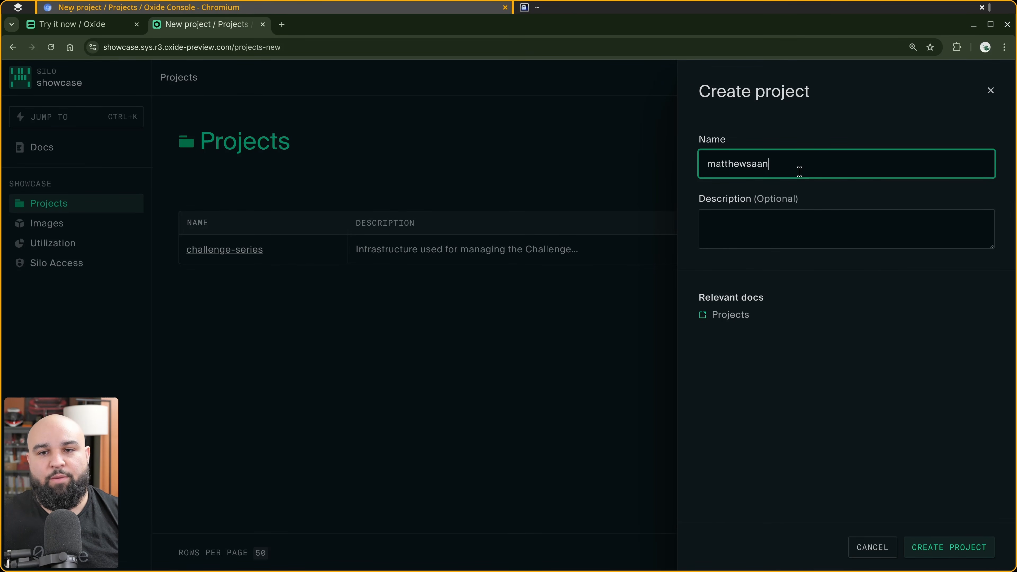
key(BackSpace)
text(nabria)
key(Tab)
text(Mat)
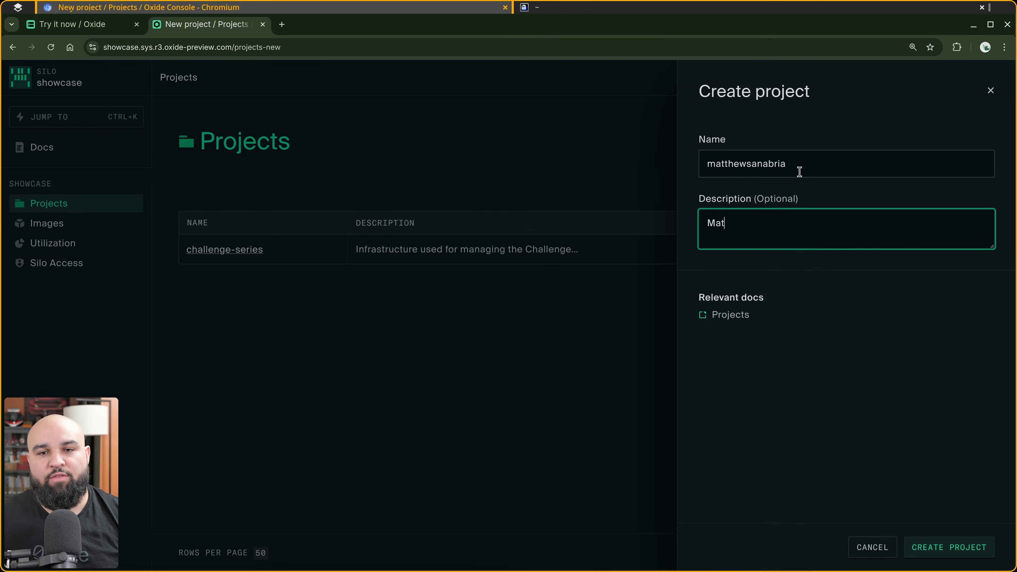
text(thew's project.)
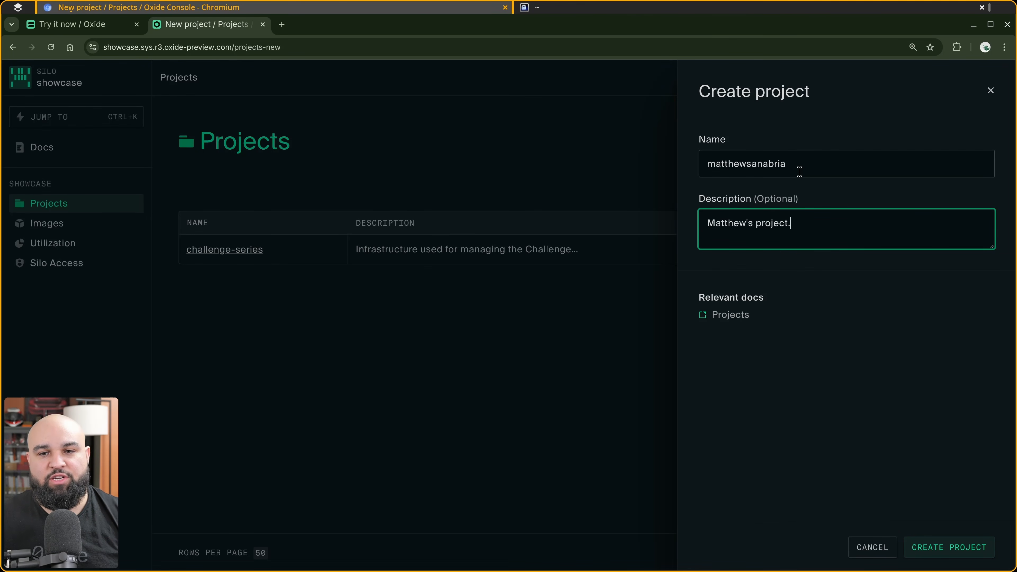
click(960, 549)
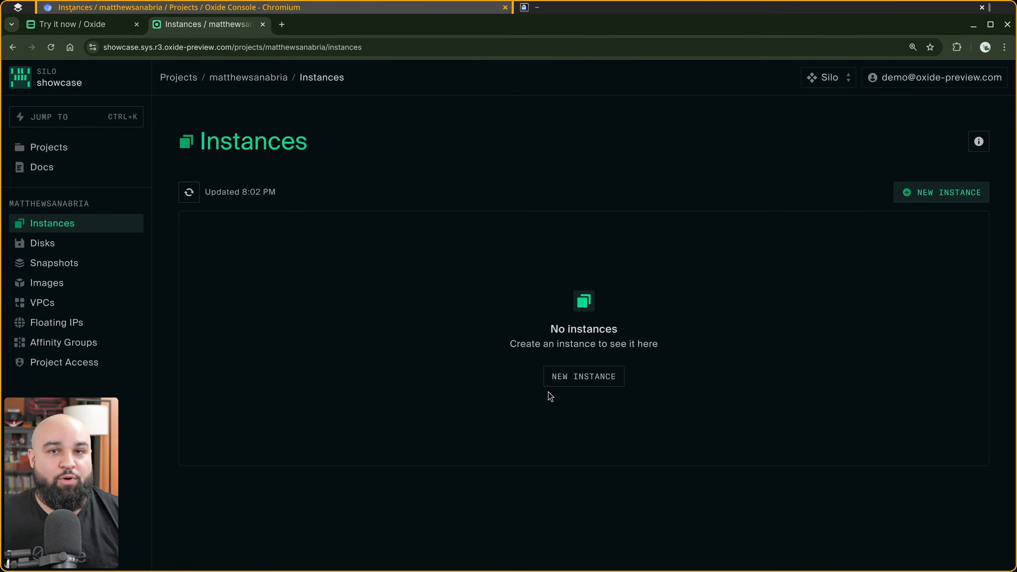
Examine the default VPC of the new project, including its firewall rules, subnets, routers and internet gateways
click(50, 303)
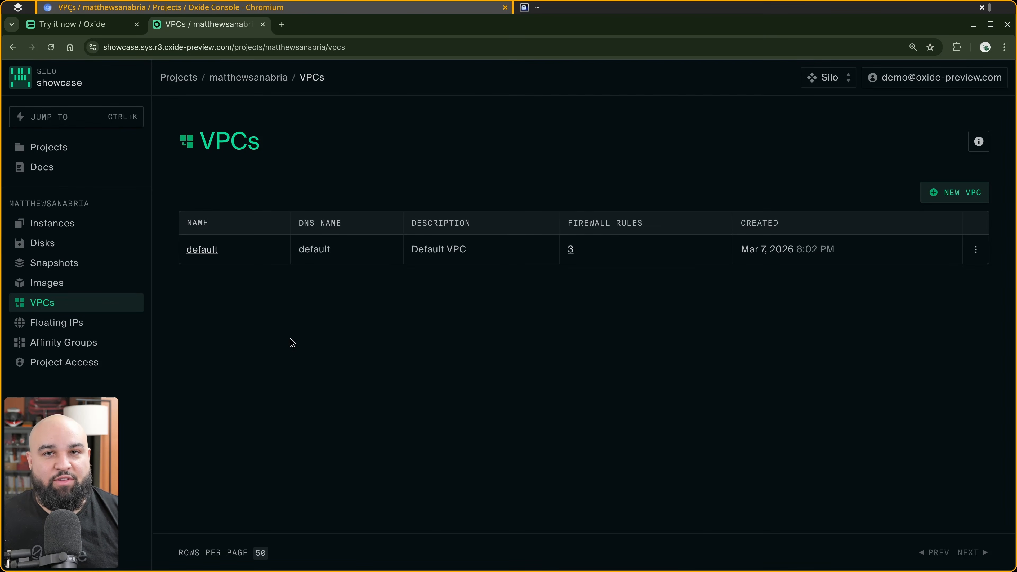
click(209, 252)
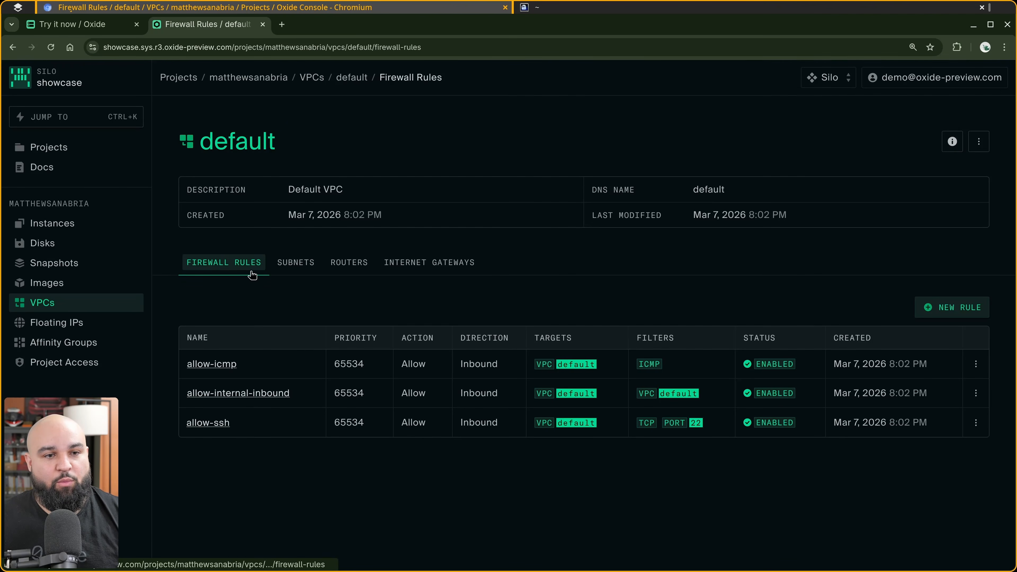
click(293, 264)
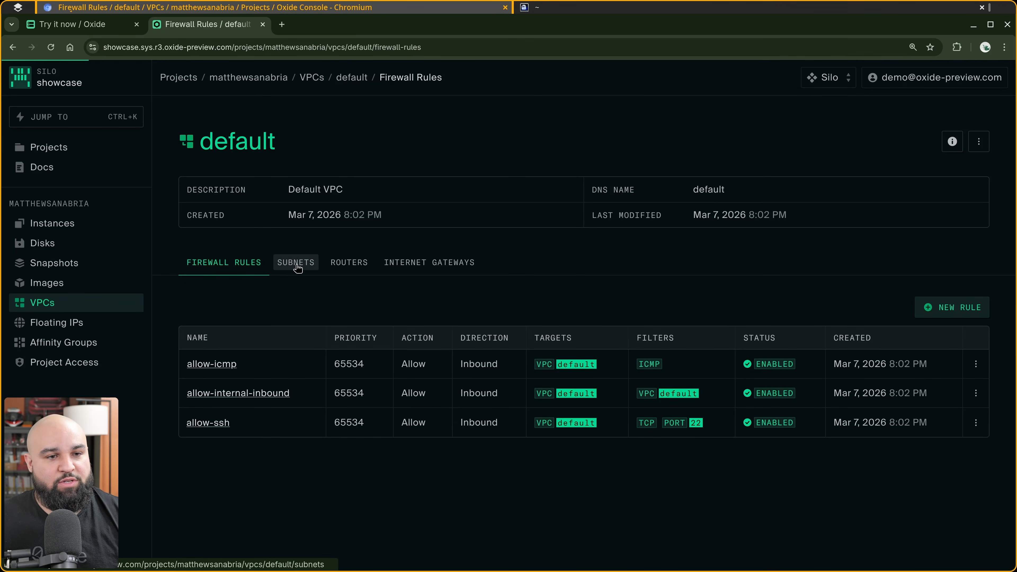
click(352, 265)
click(433, 264)
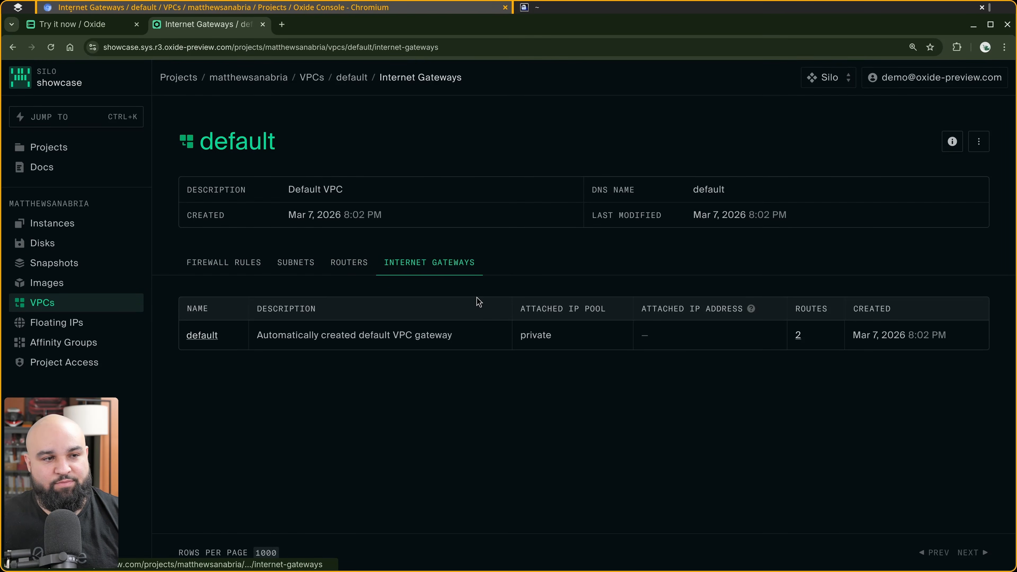
Start a new instance in the project, named "example" with the description "An example instance."
click(73, 230)
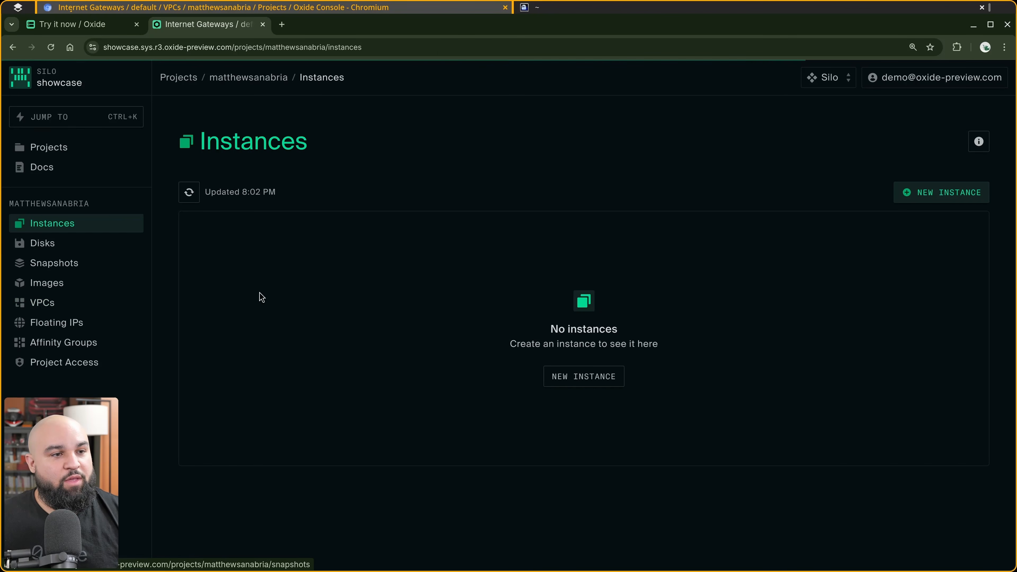
click(941, 193)
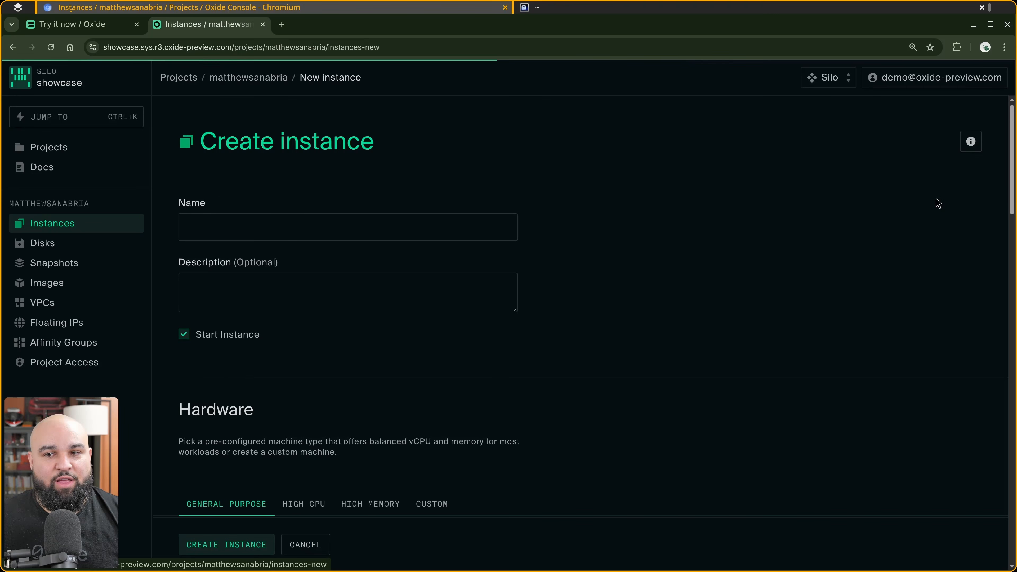
click(349, 231)
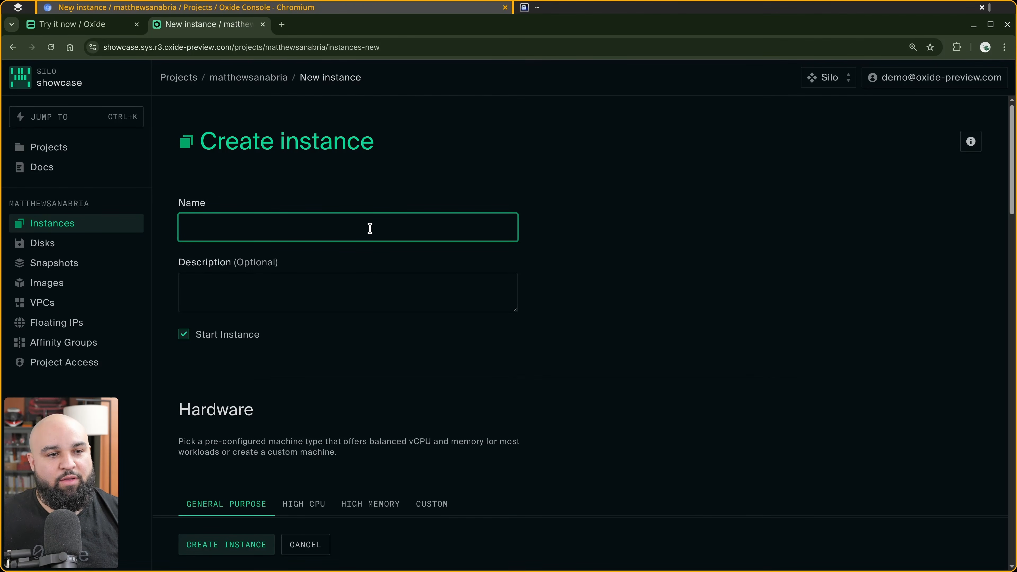
text(examp)
key(BackSpace)
text(p)
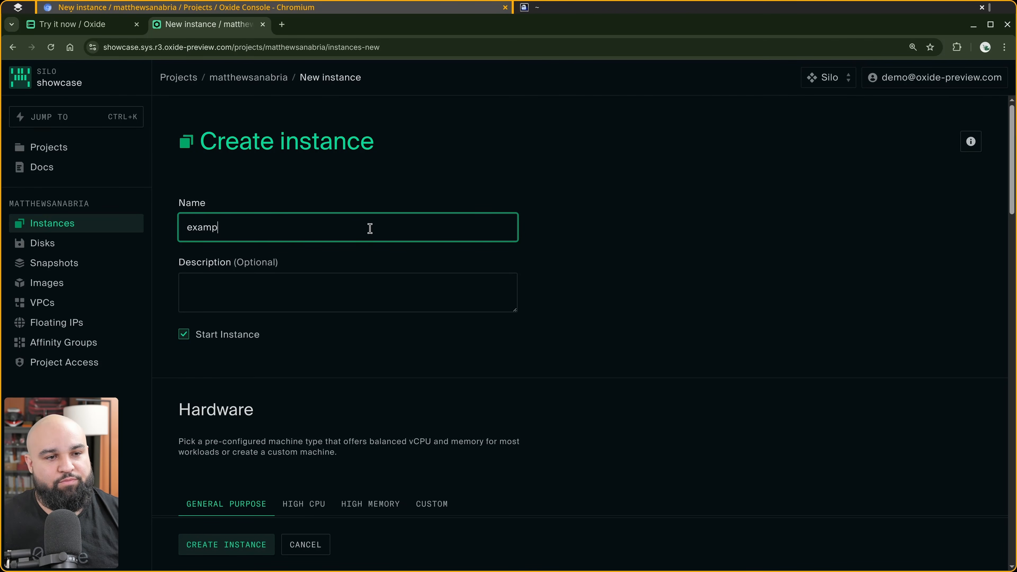
text(le)
key(Tab)
text(An)
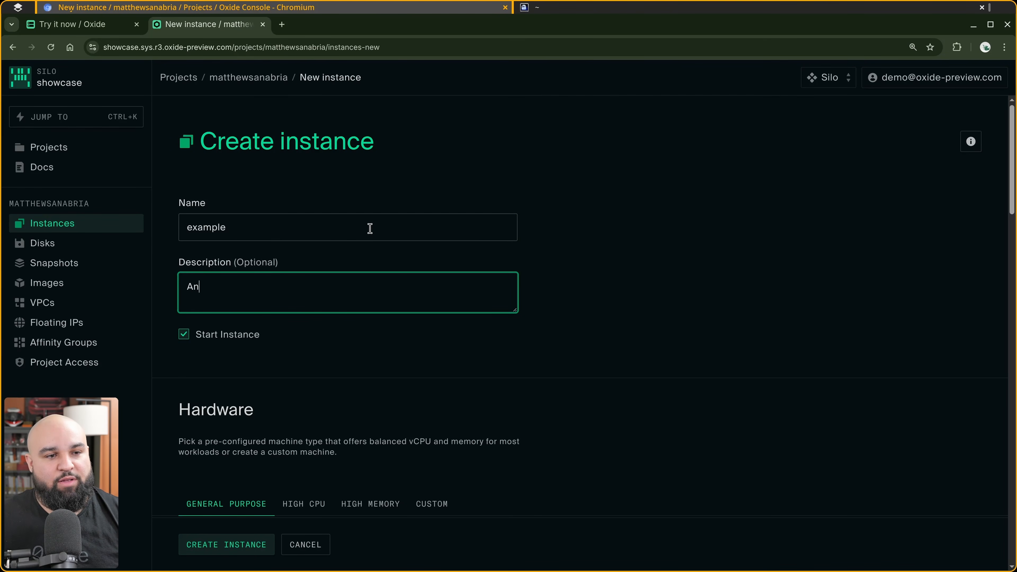
text( example instance.)
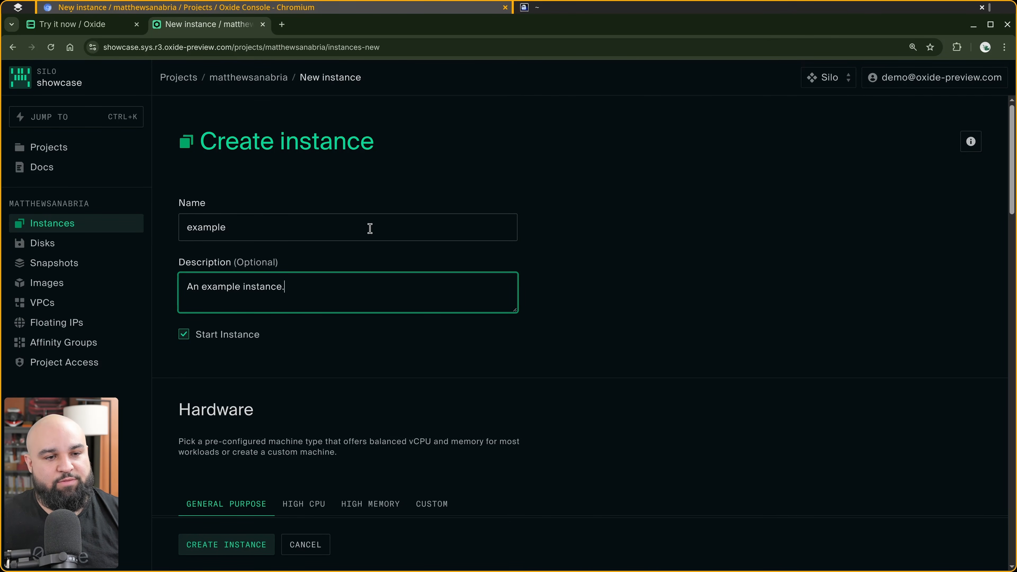
scroll(308, 240, down, 3)
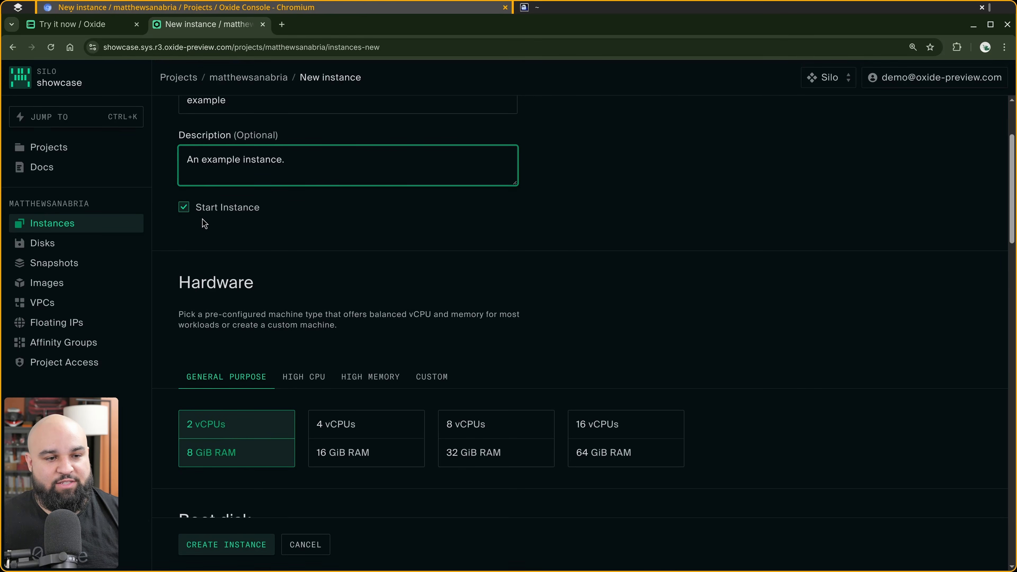
scroll(217, 241, down, 3)
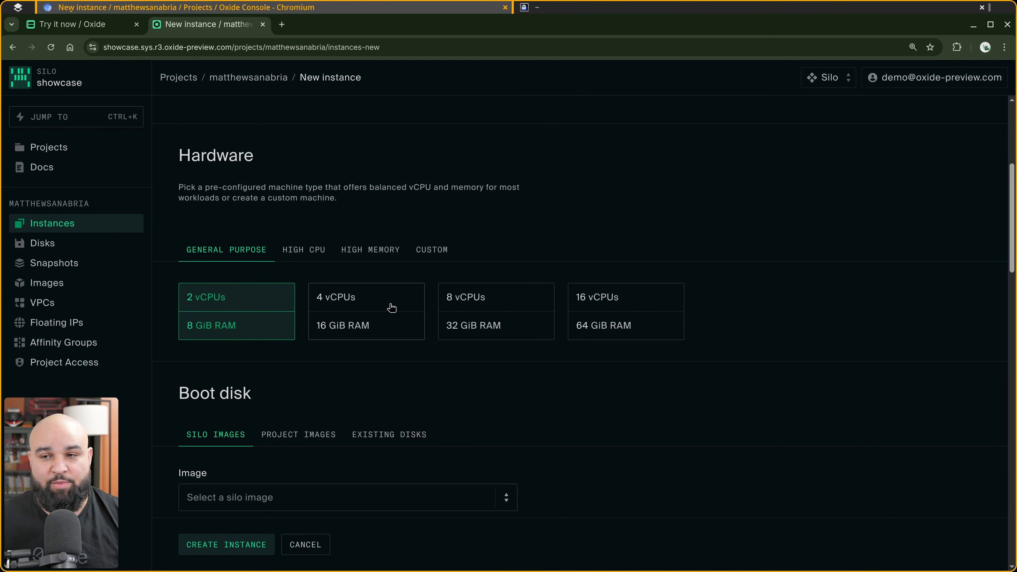
click(363, 308)
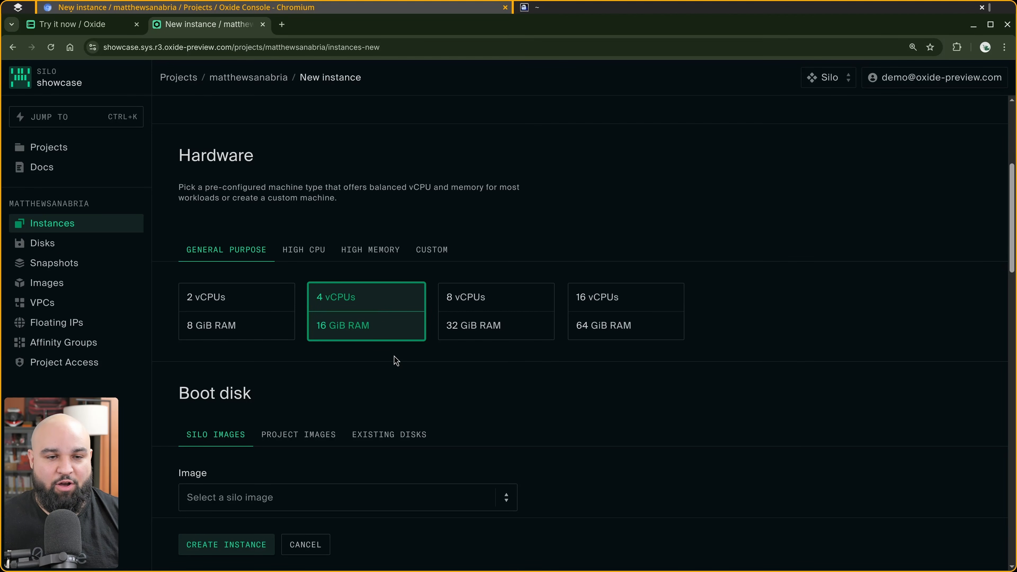
scroll(394, 356, down, 4)
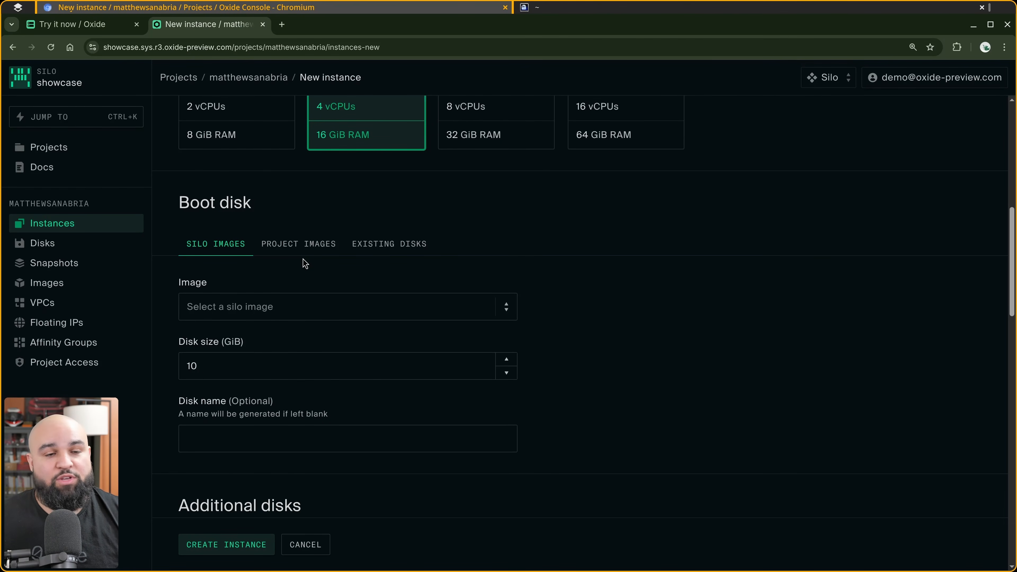
click(299, 309)
click(256, 356)
scroll(345, 326, down, 3)
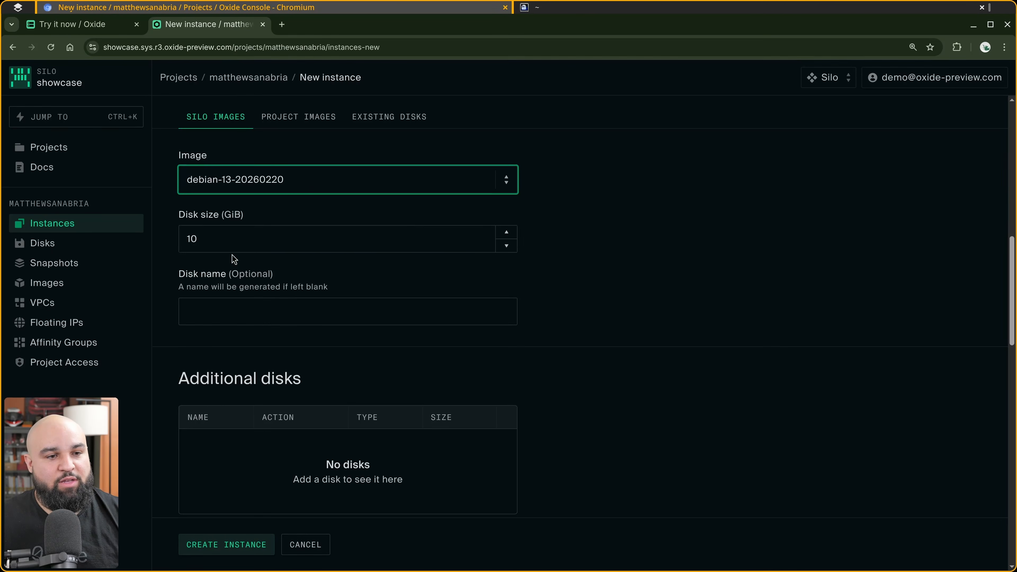
Set the instance's default network interface to IPv4 and the ephemeral IP pool to sandbox
scroll(273, 356, down, 4)
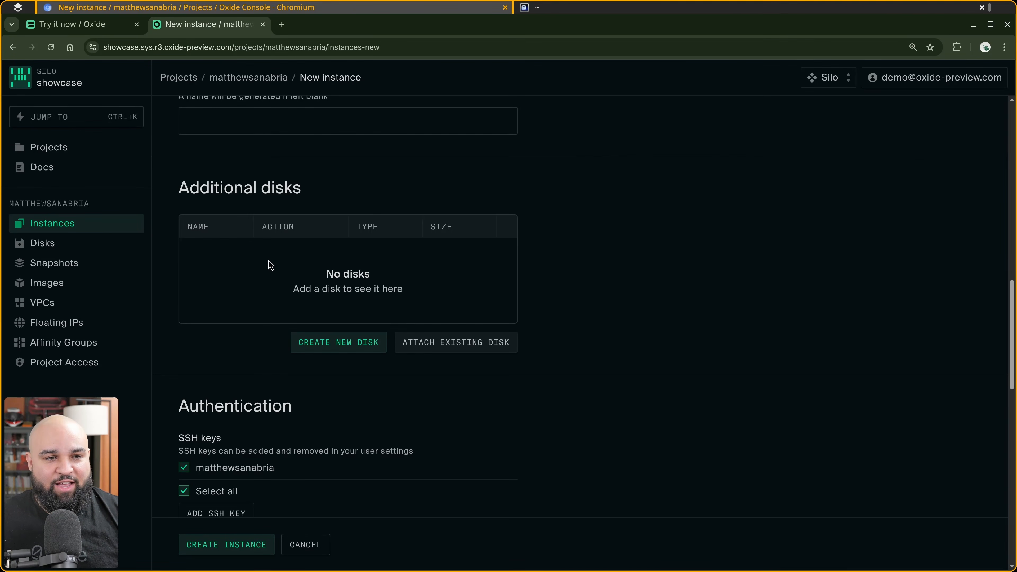
scroll(275, 278, down, 5)
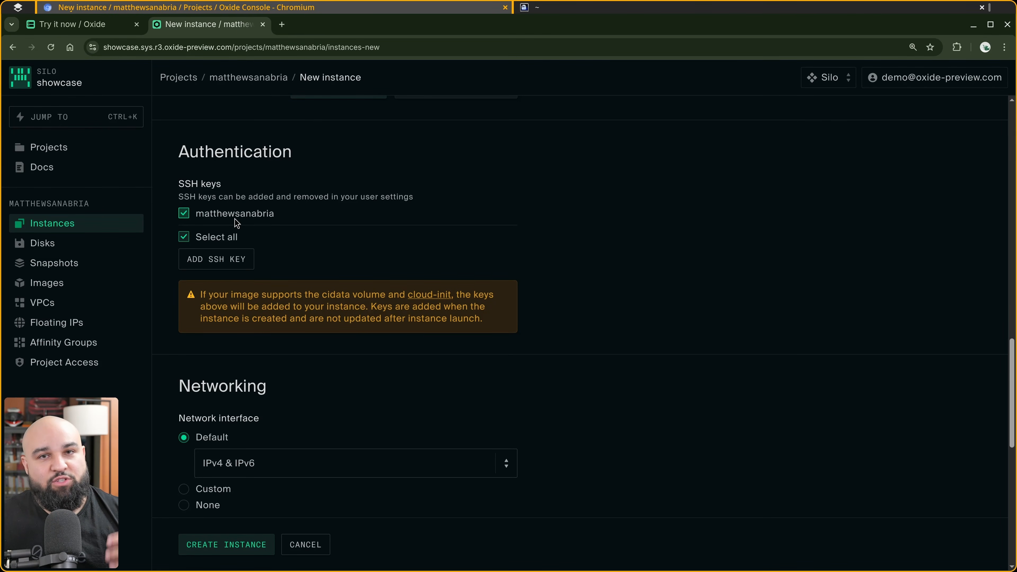
scroll(235, 220, down, 5)
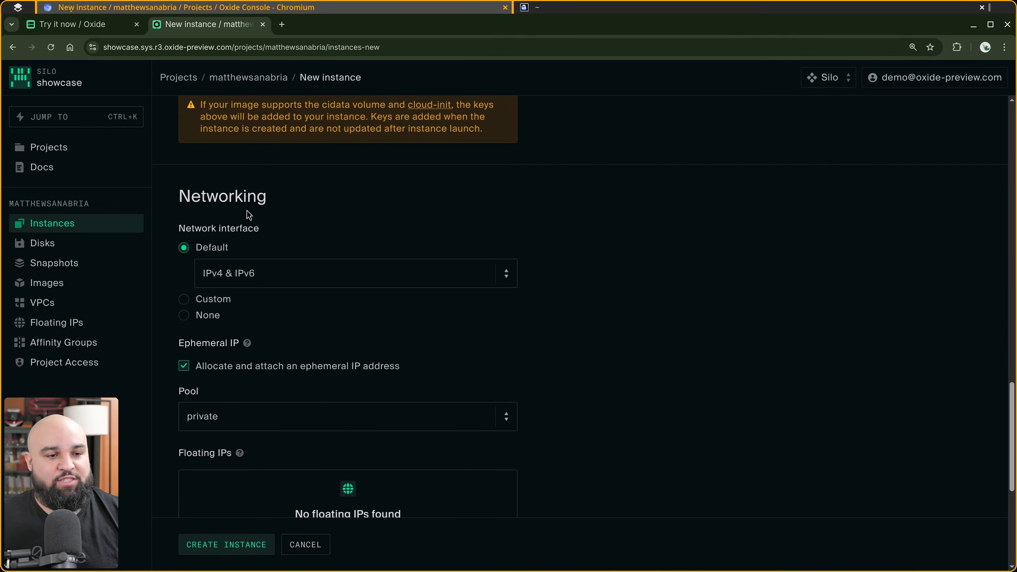
click(257, 273)
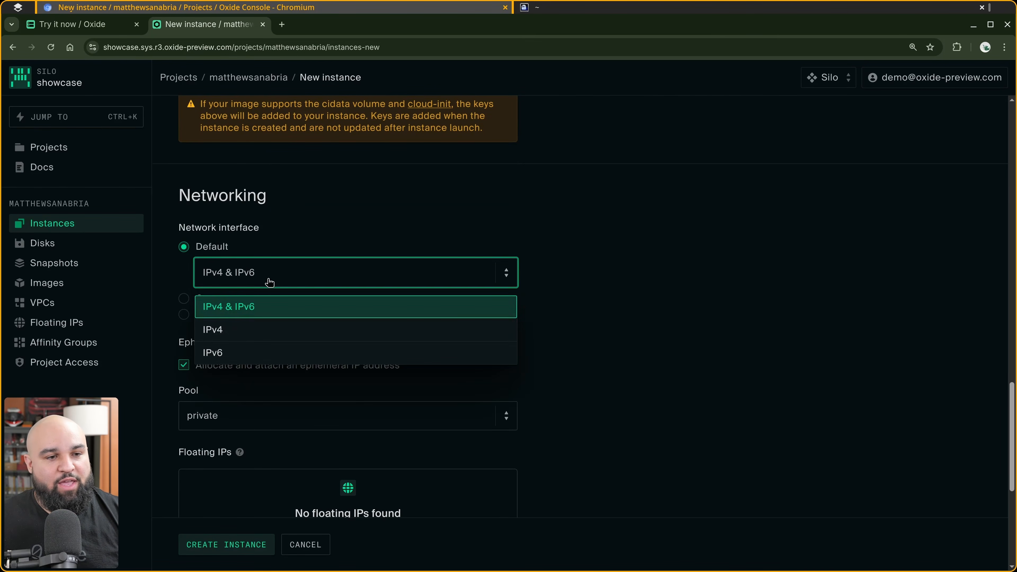
click(244, 337)
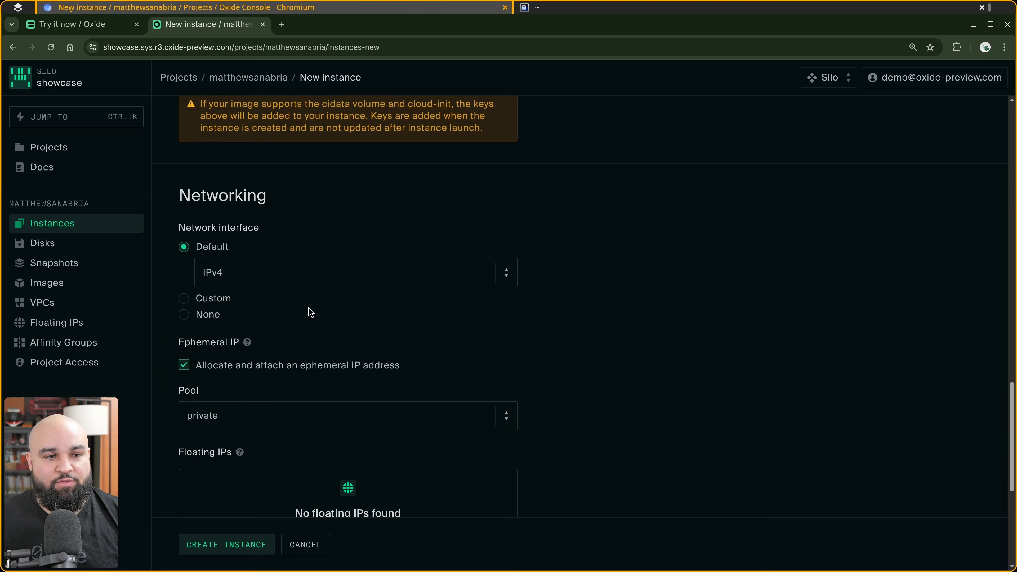
scroll(316, 285, down, 3)
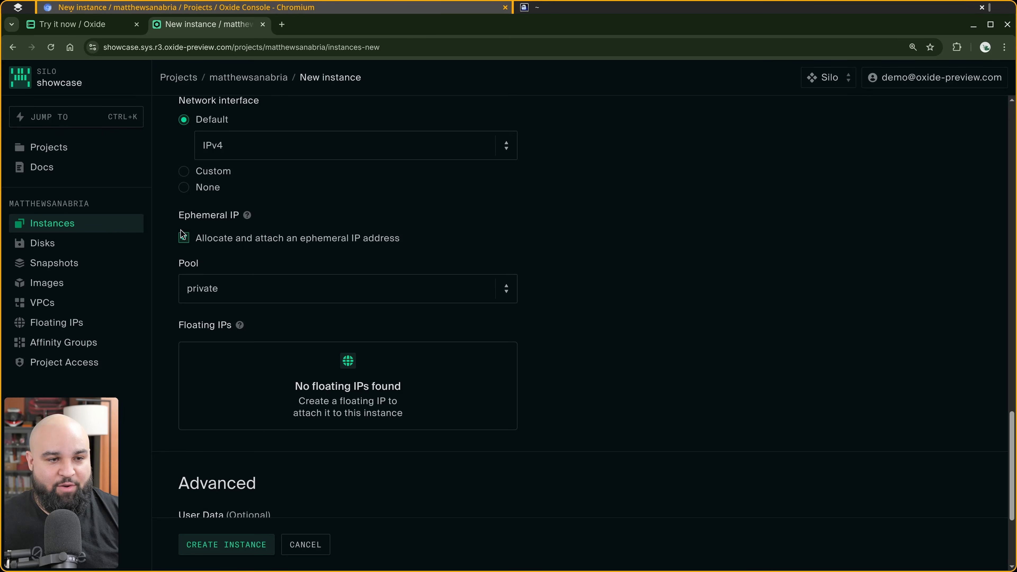
click(258, 300)
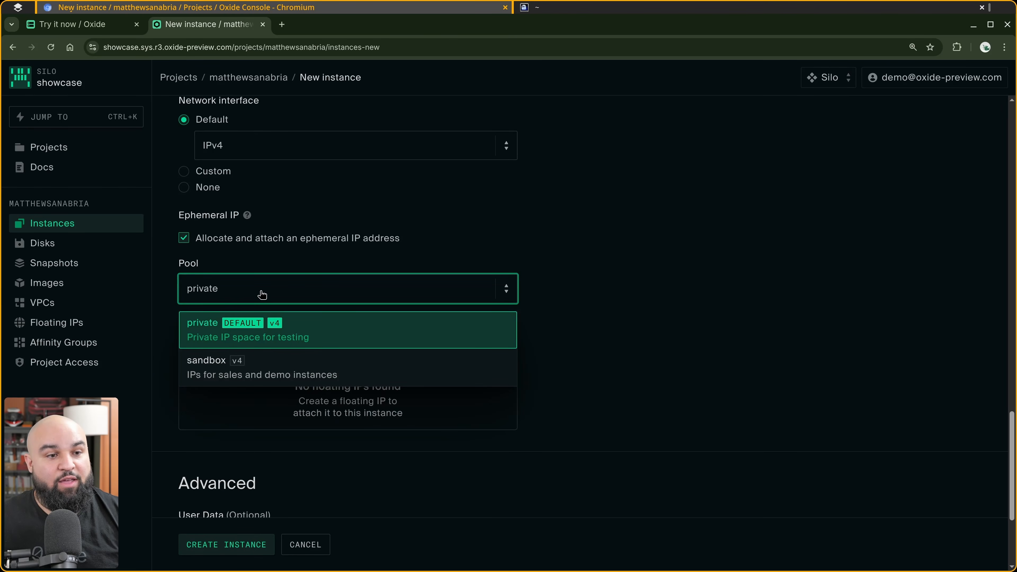
click(325, 377)
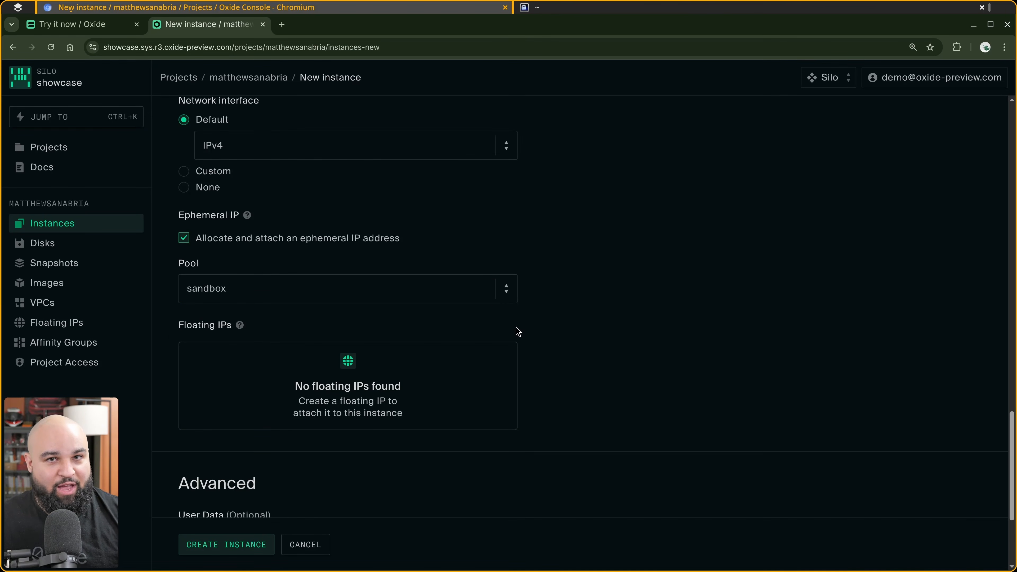
Create the instance, leaving floating IPs and user data empty
scroll(520, 317, down, 3)
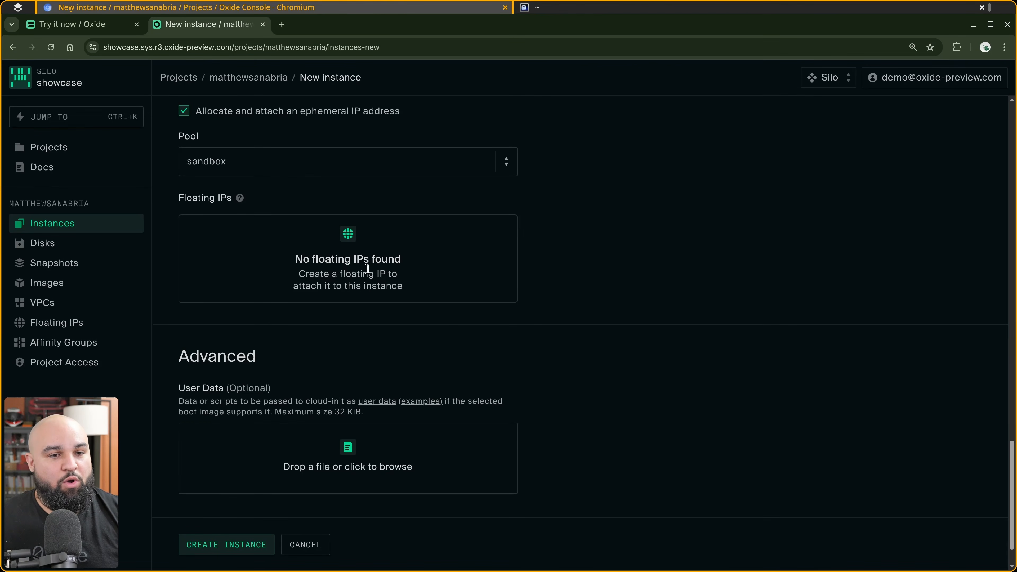
scroll(384, 286, down, 2)
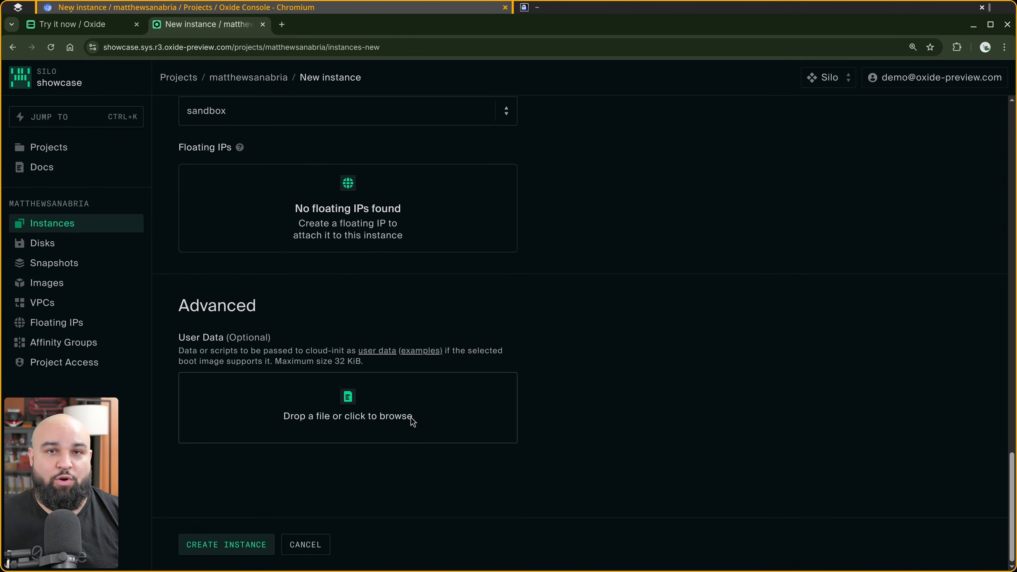
click(240, 545)
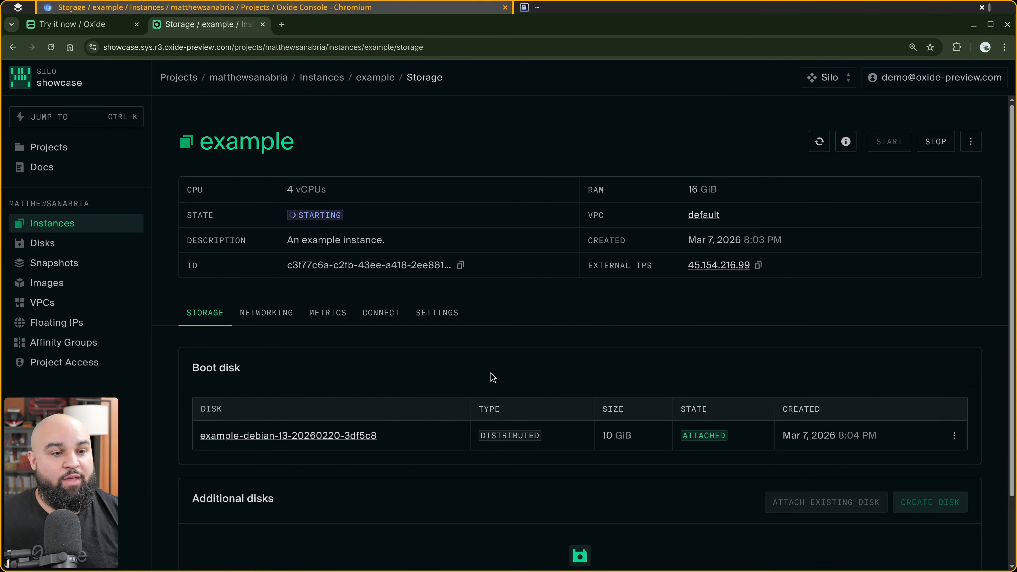
Examine the example instance's networking, including its external IPs and the private IP of its network interface
click(266, 312)
scroll(453, 309, down, 2)
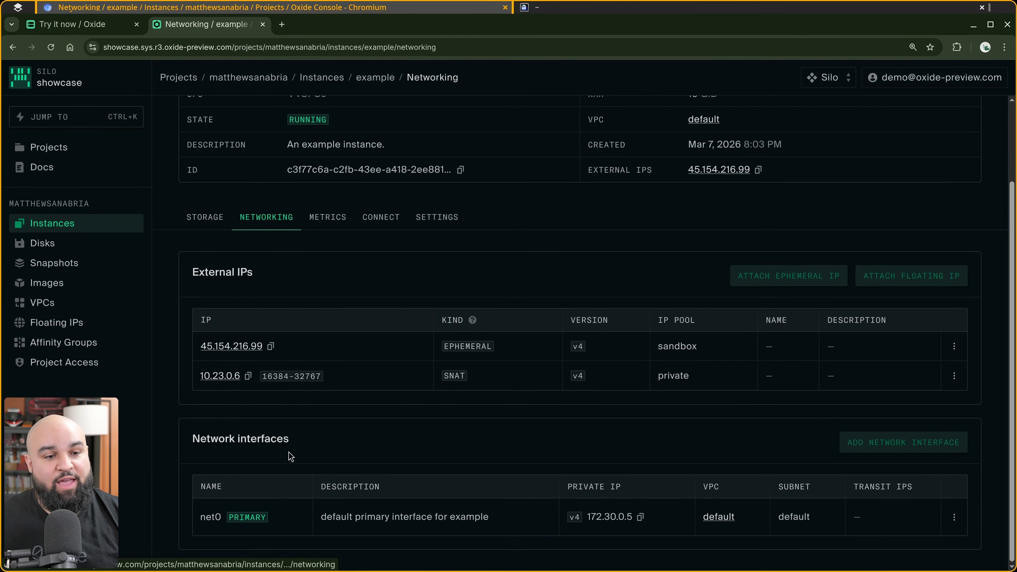
drag(290, 438, 175, 441)
click(283, 470)
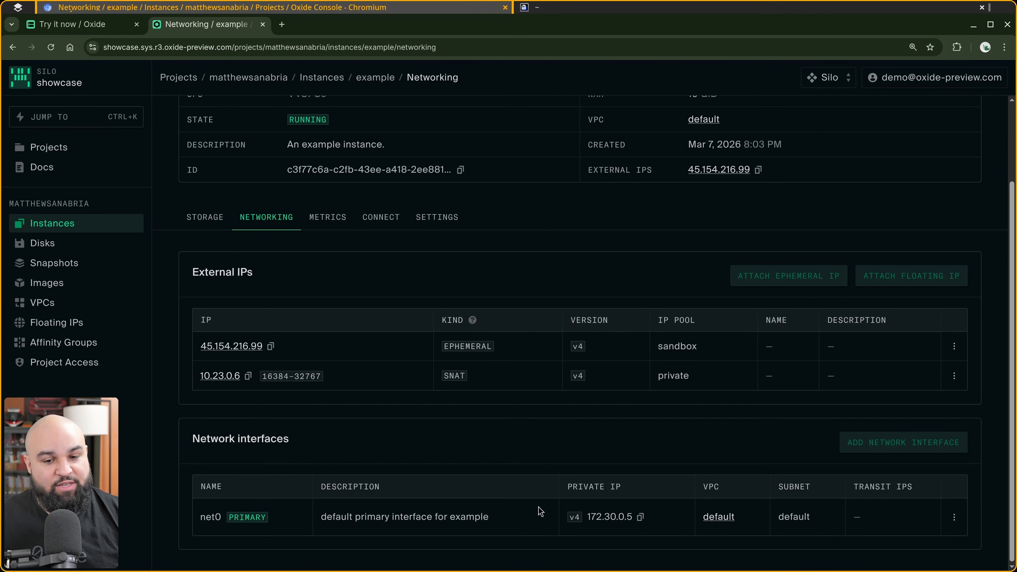
drag(588, 518, 638, 522)
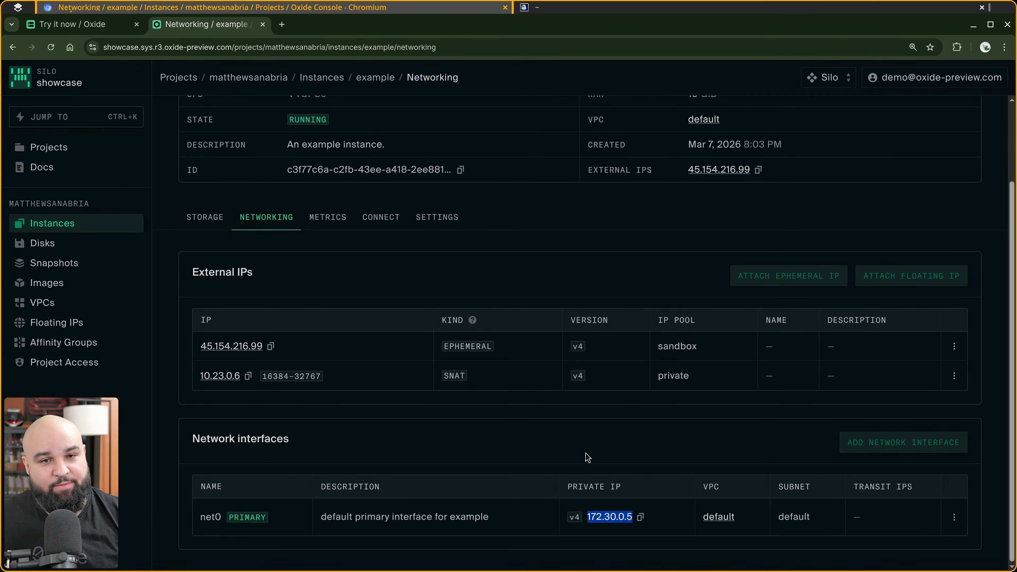
Open the example instance's serial console and try to log in as root with an empty password
scroll(588, 457, up, 3)
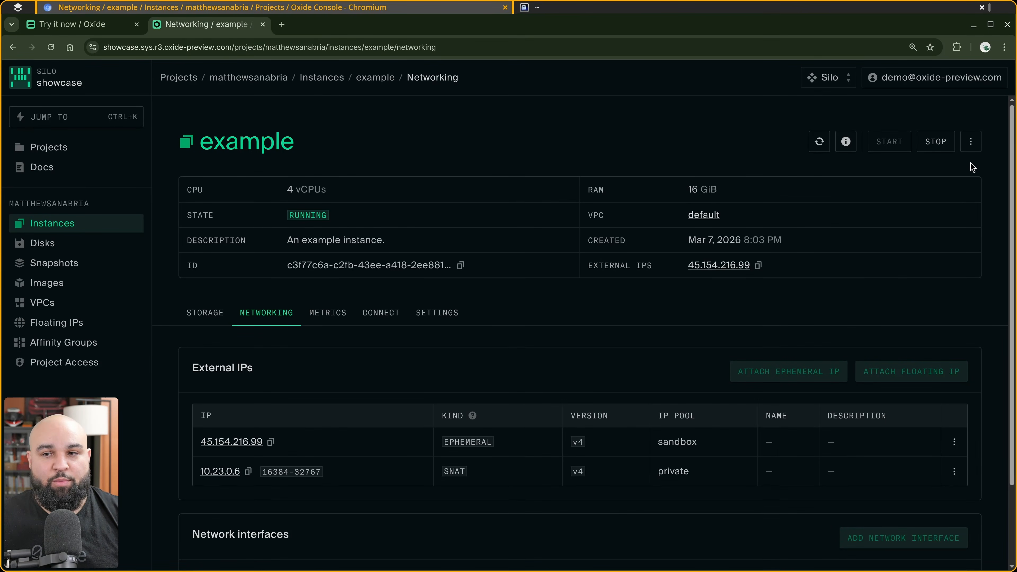
click(971, 143)
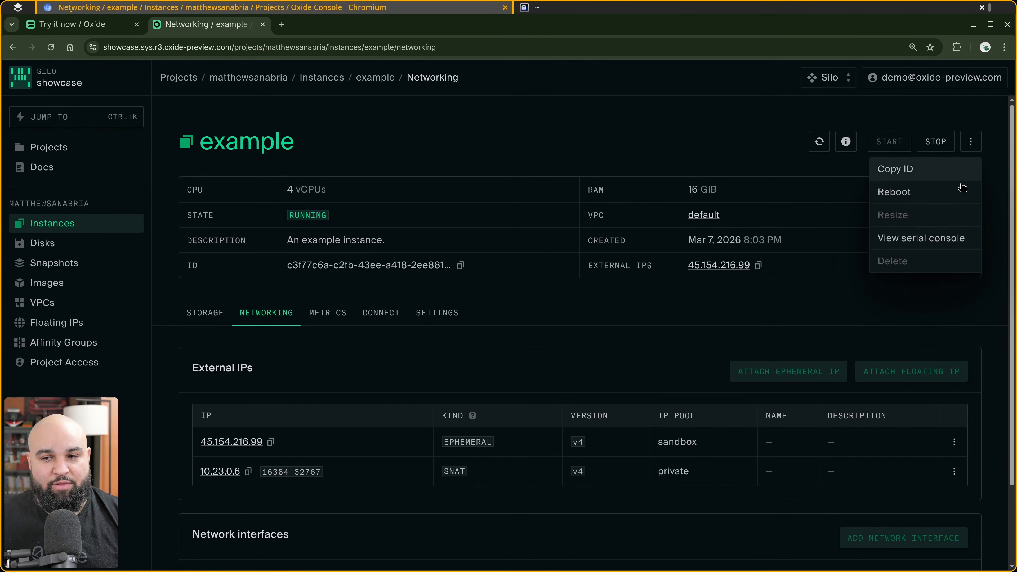
click(926, 240)
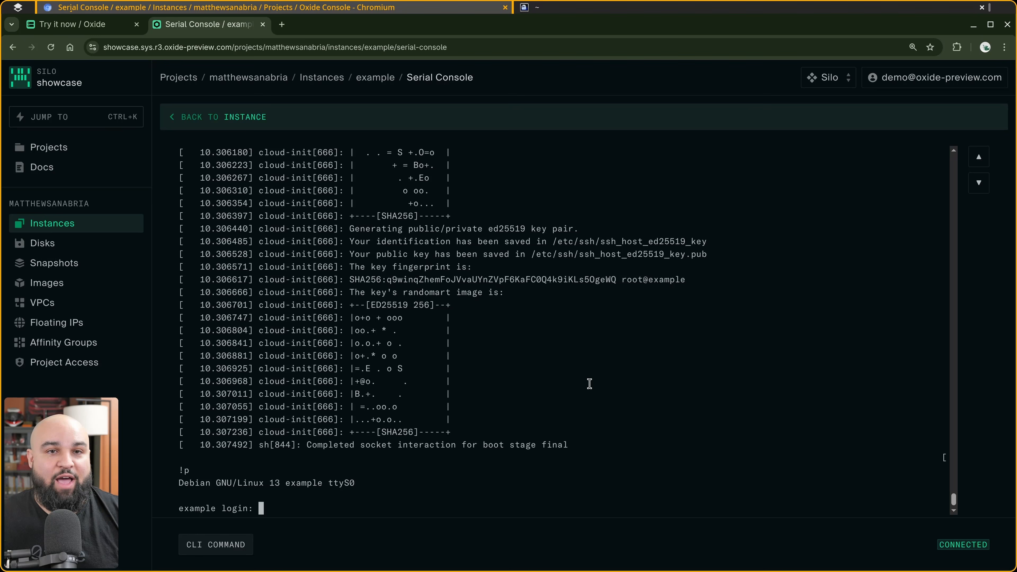
text(root)
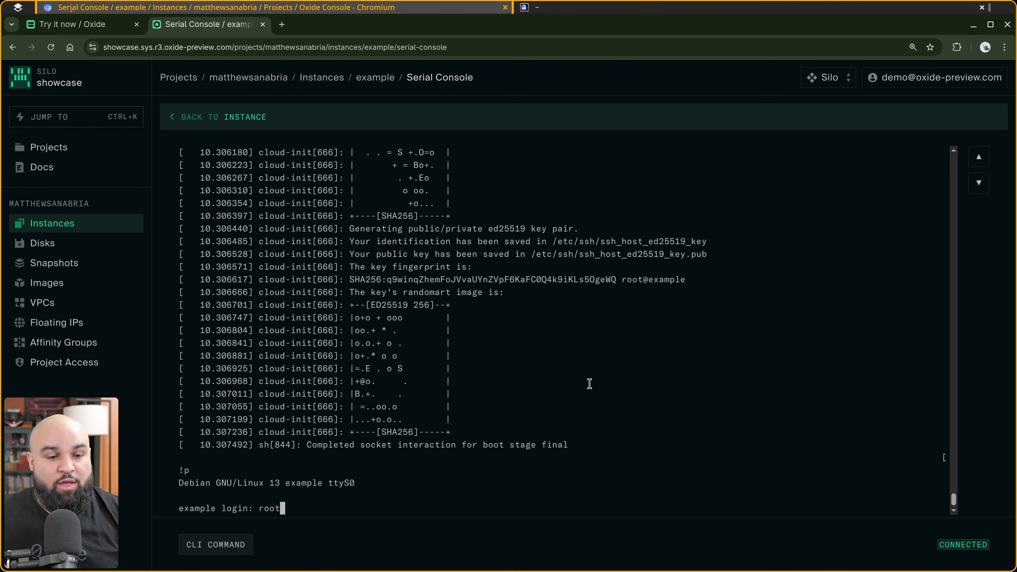
key(Return)
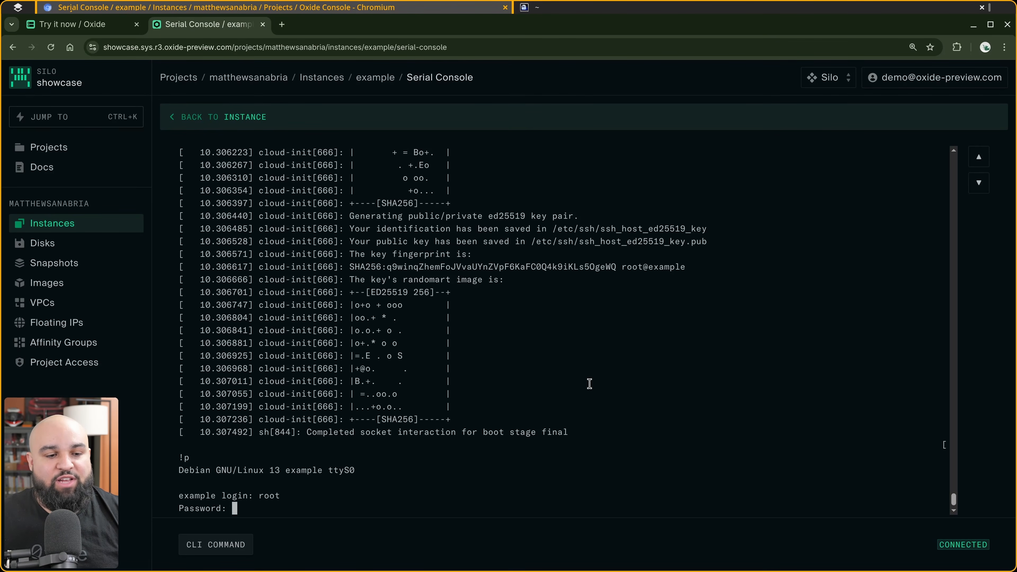
key(Return)
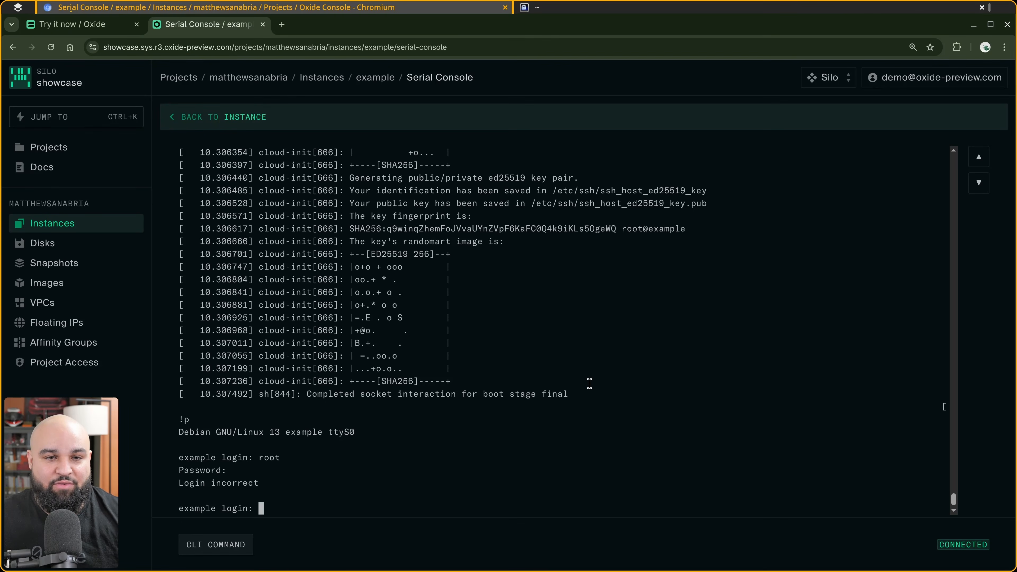
drag(423, 391, 293, 233)
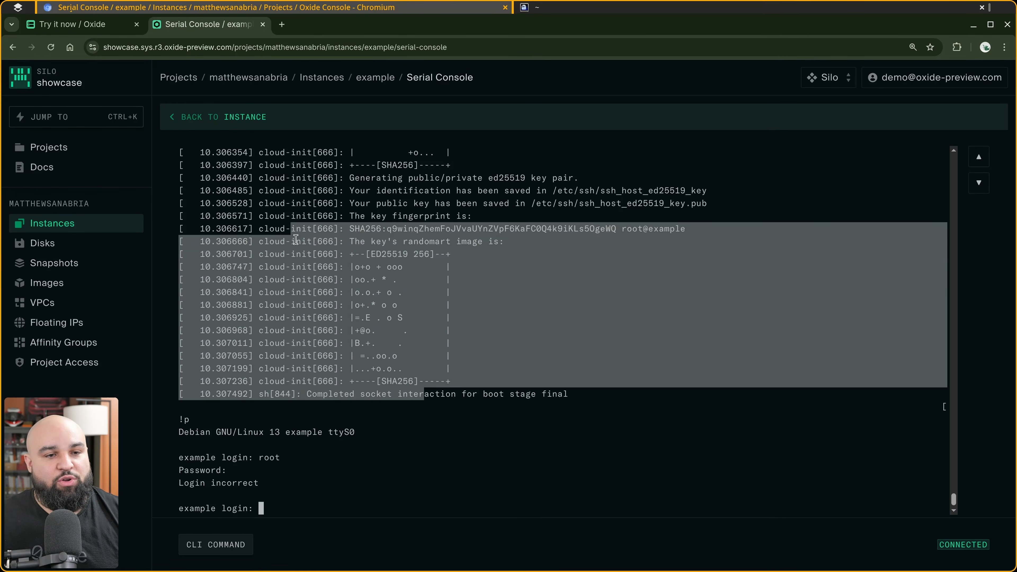
click(570, 370)
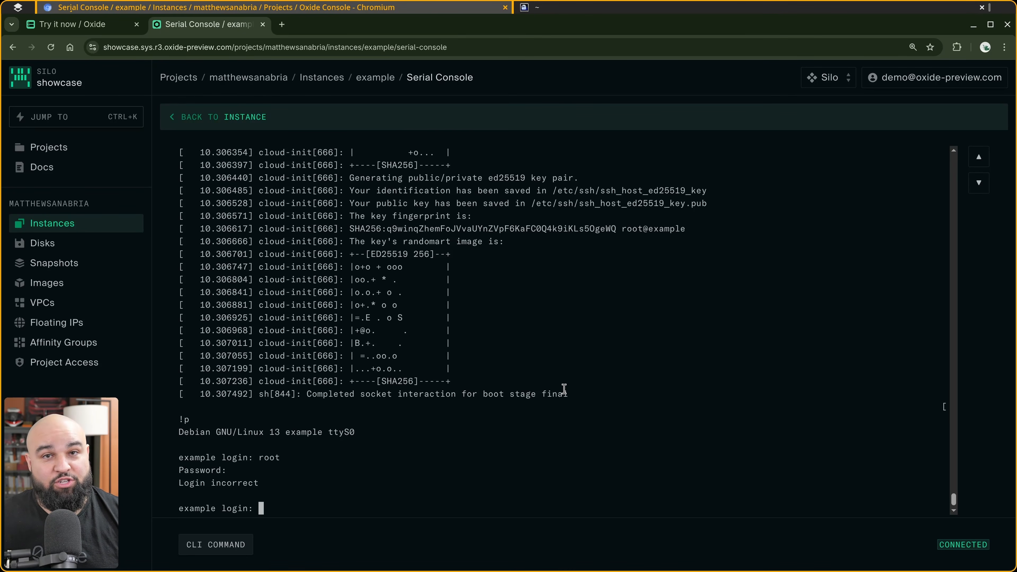
Return from the serial console to the example instance and copy its external IP address
click(202, 117)
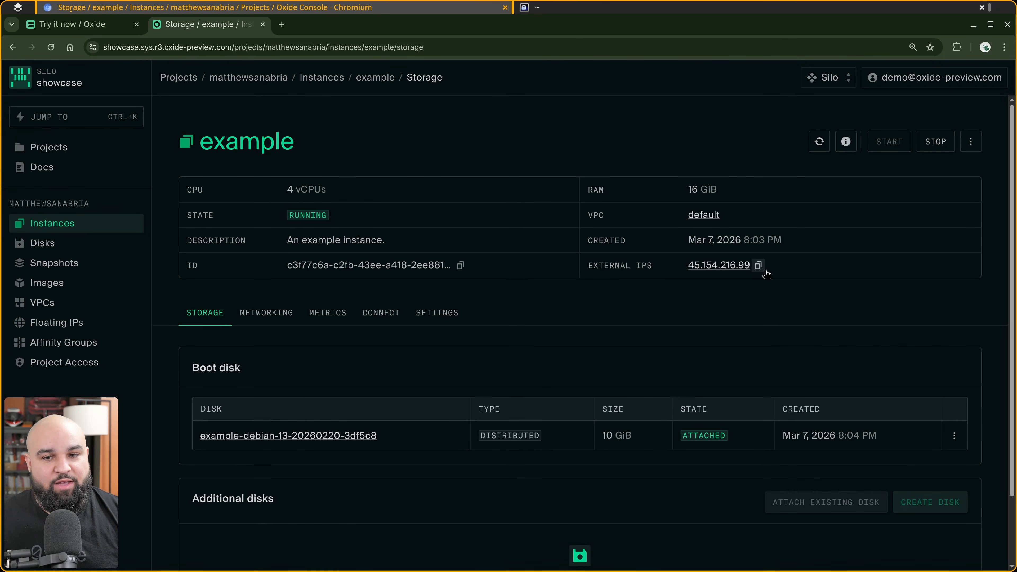
click(758, 266)
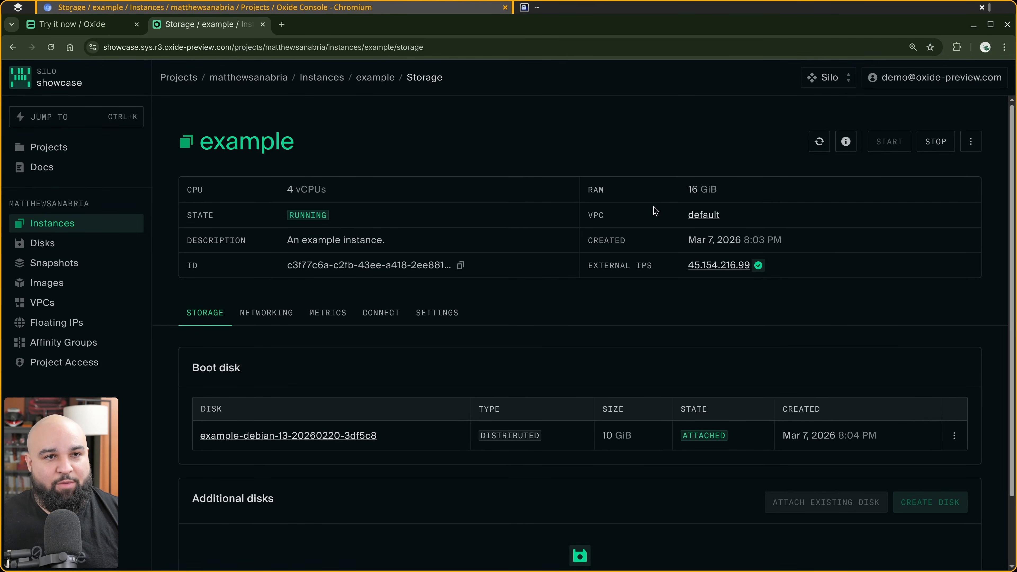
Switch to the terminal, connect over SSH as debian to 45.154.216.99, and accept the host key
click(559, 8)
text(ssh -l)
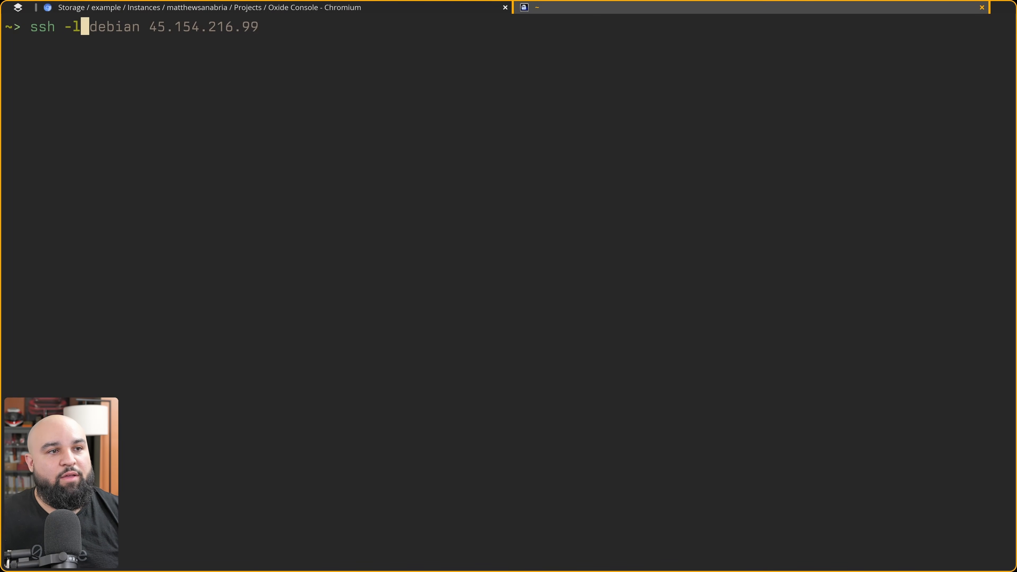
text( de)
key(Right)
key(Return)
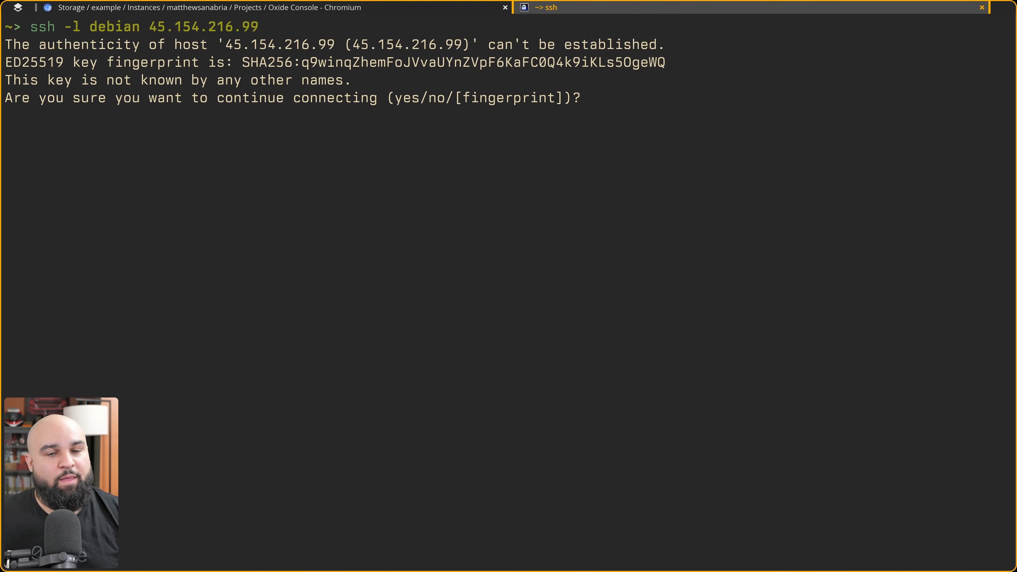
text(yes)
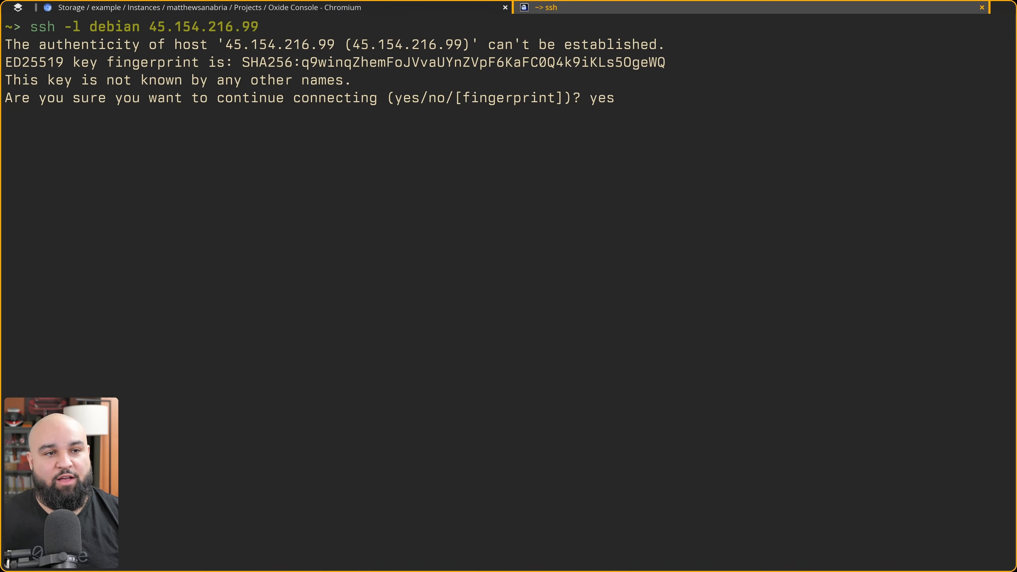
key(Return)
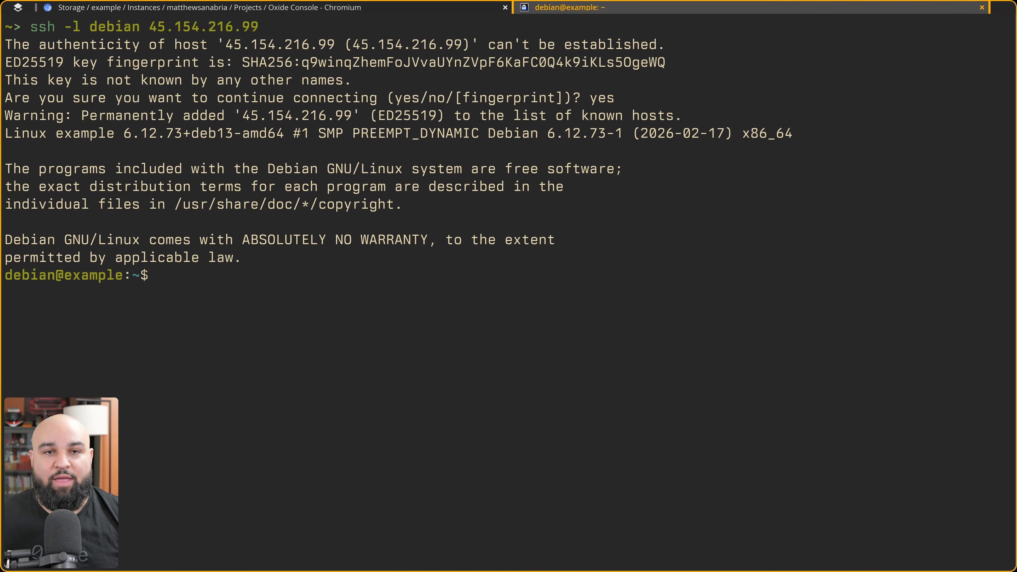
Display the instance's /etc/os-release file, then clear the terminal and display it again
text(cat /etc/os-release)
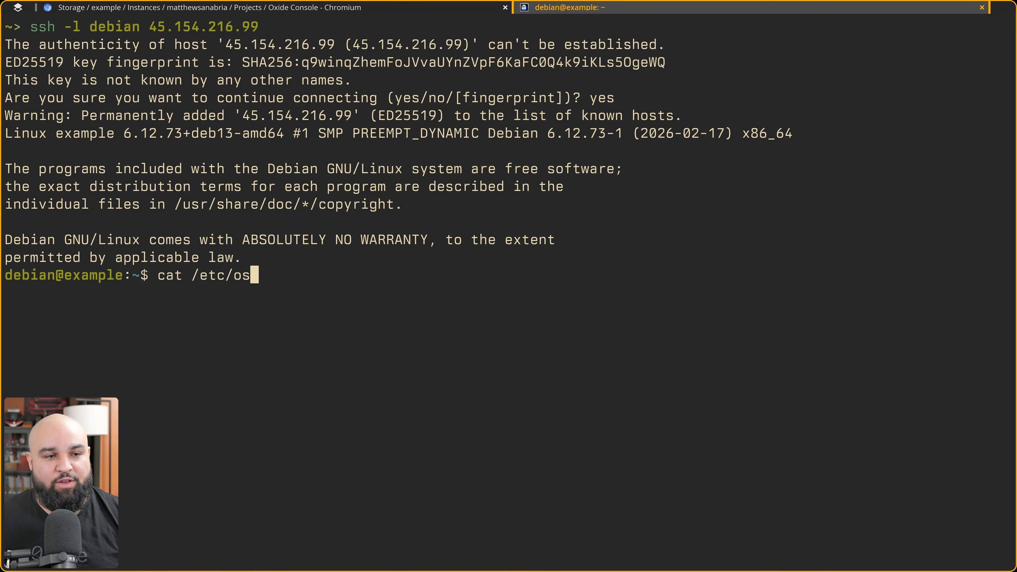
key(Return)
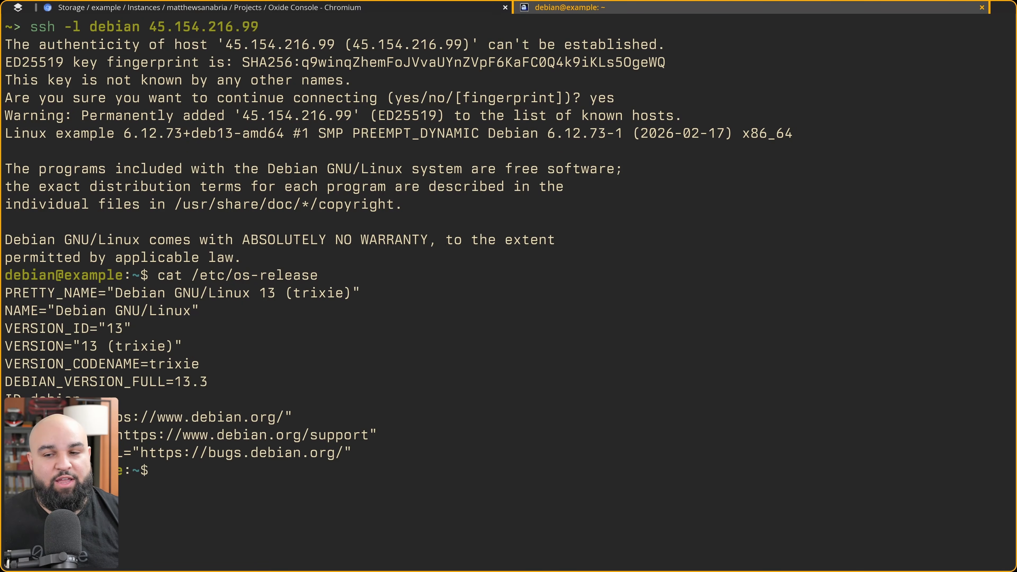
key(ctrl+l)
key(Up)
key(Return)
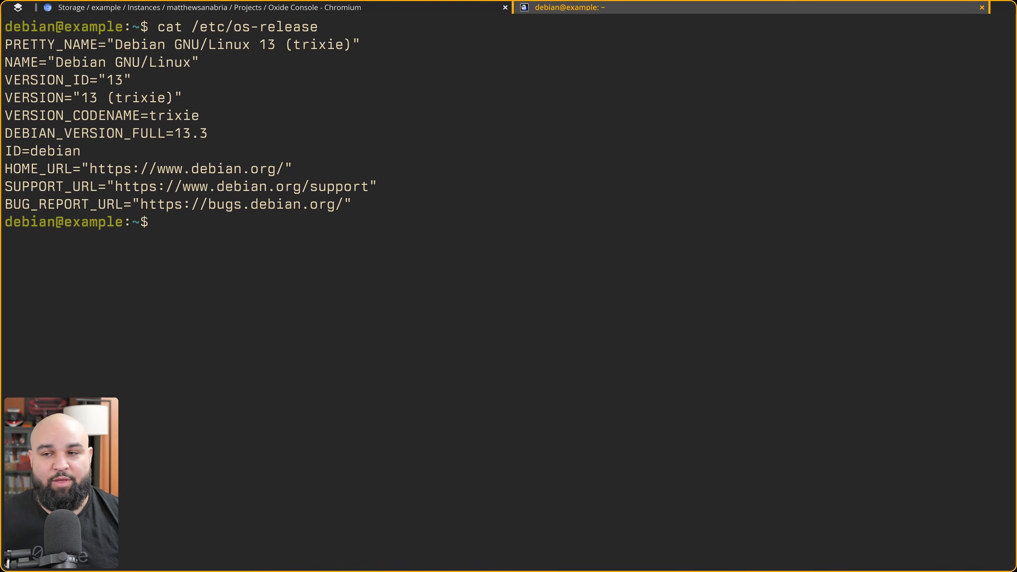
Clear the terminal, refresh the package lists and install nginx by running "sudo apt update && sudo apt install -y nginx"
key(ctrl+l)
text(sudo )
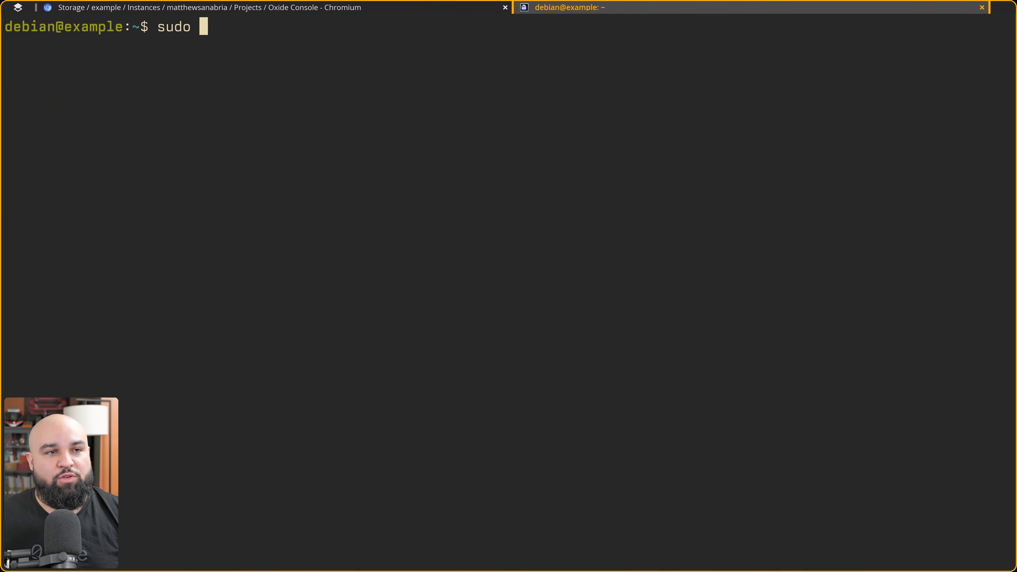
text(apt update && )
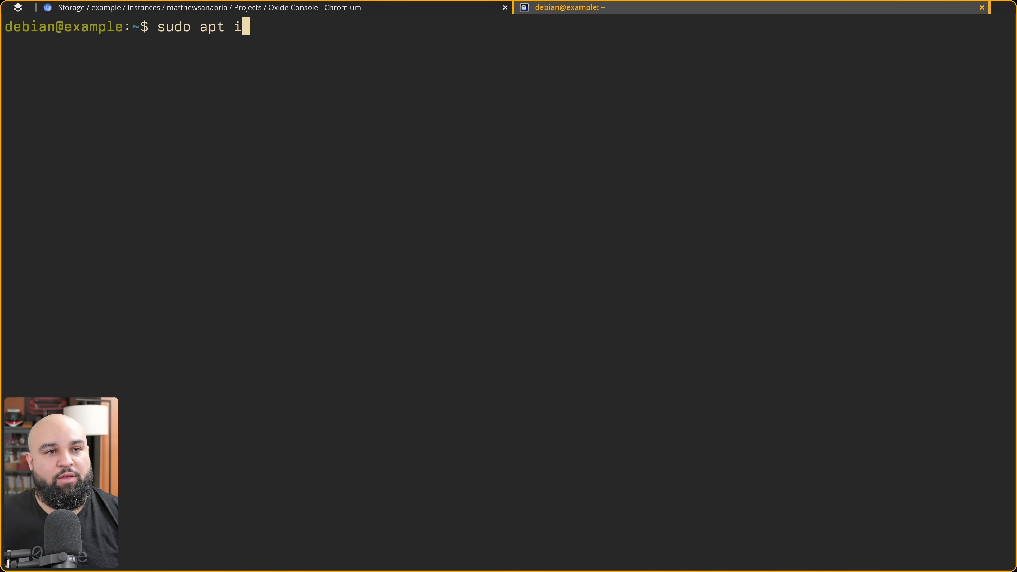
text(sud)
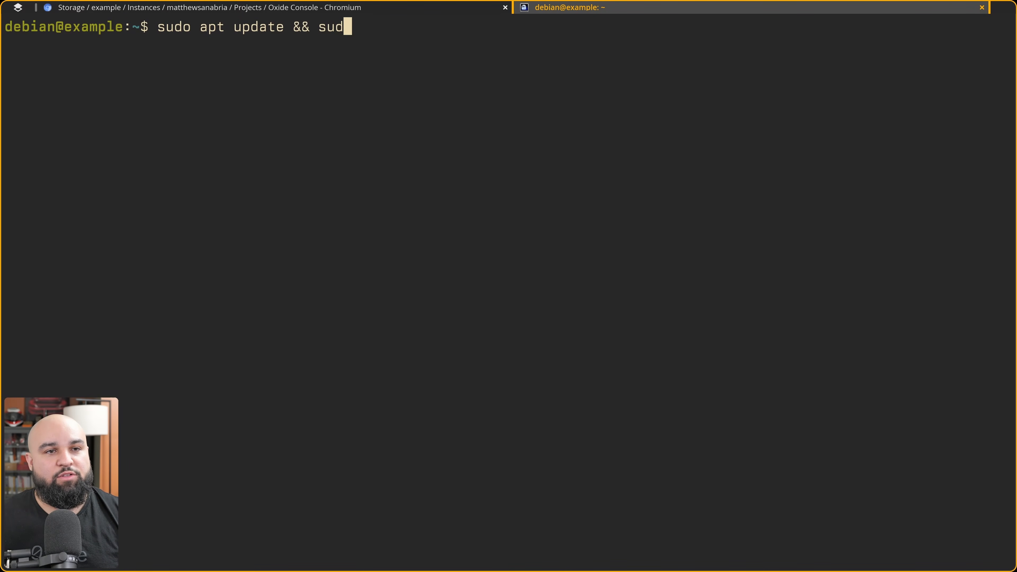
text(o apt install nginx)
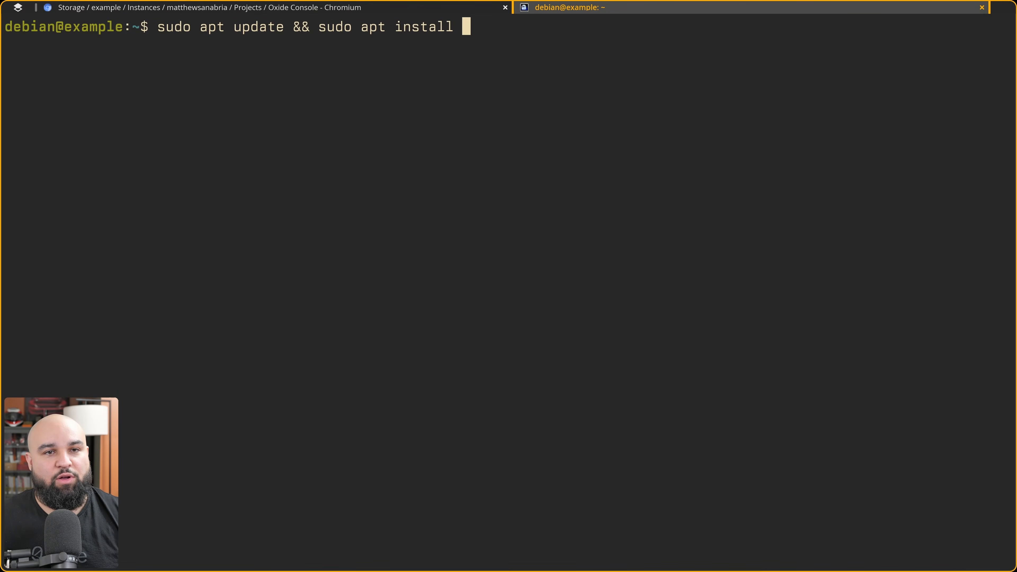
key(BackSpace)
key(BackSpace)
key(BackSpace)
key(BackSpace)
key(BackSpace)
text(-y nginx)
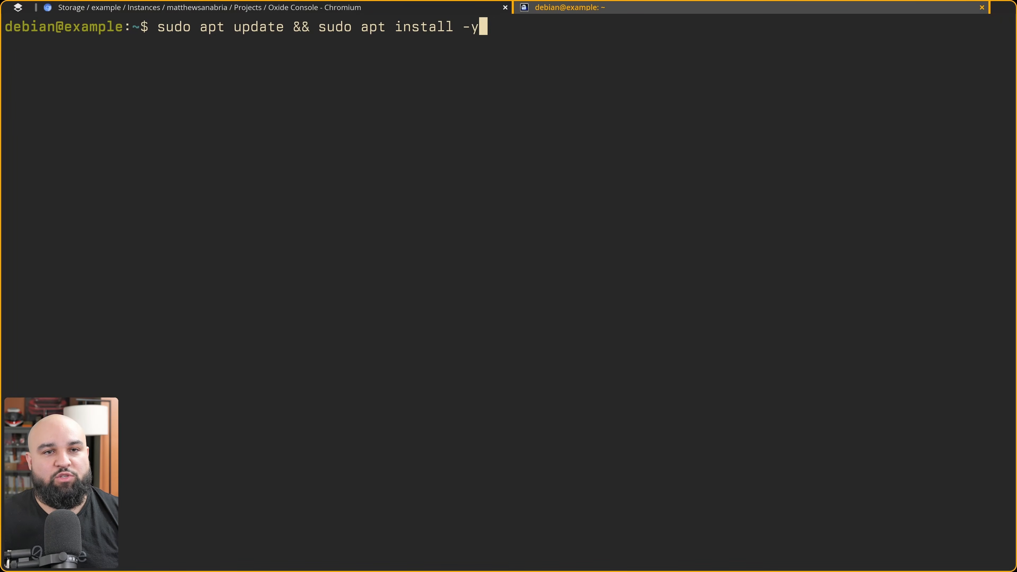
key(Return)
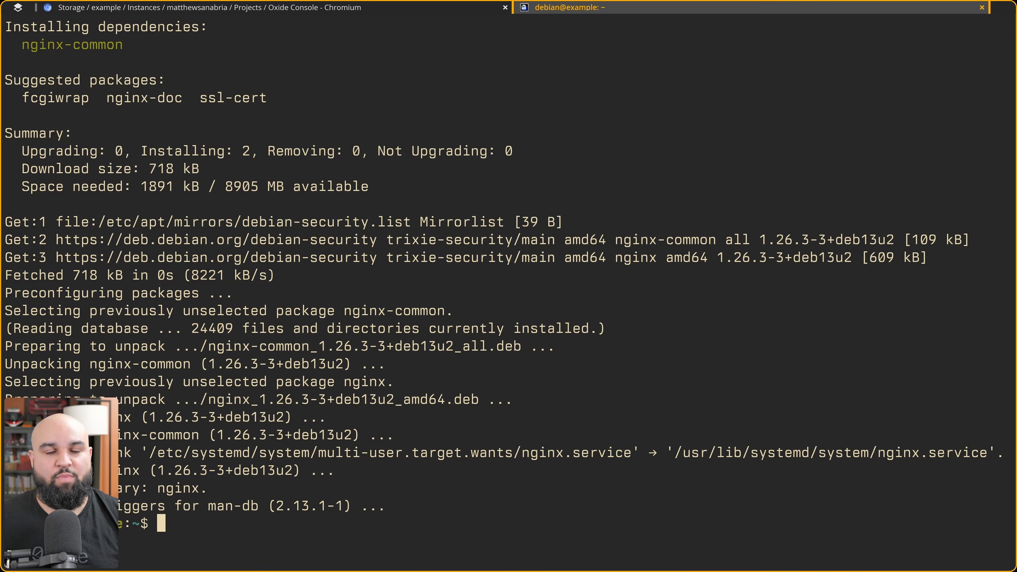
Check the nginx service by running "sudo systemctl status nginx" in a cleared terminal, and leave the output pager
key(ctrl+l)
text(su)
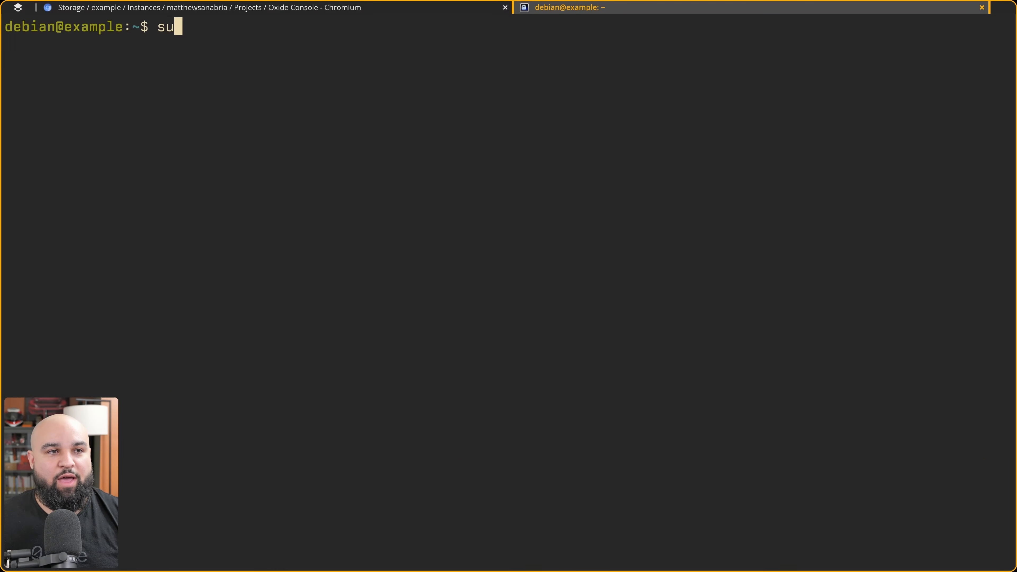
key(BackSpace)
text(udo)
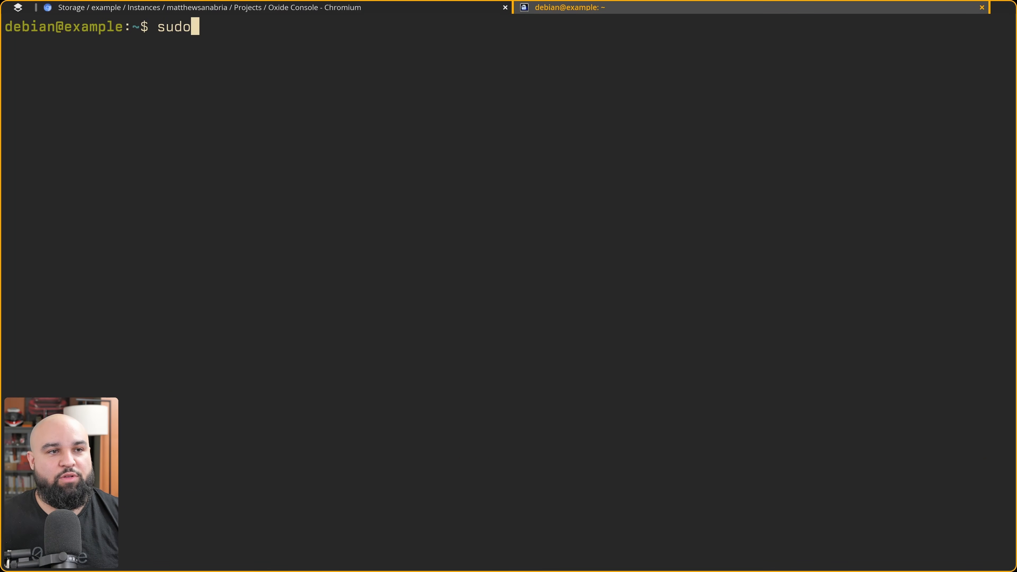
text( systemctl status nginx)
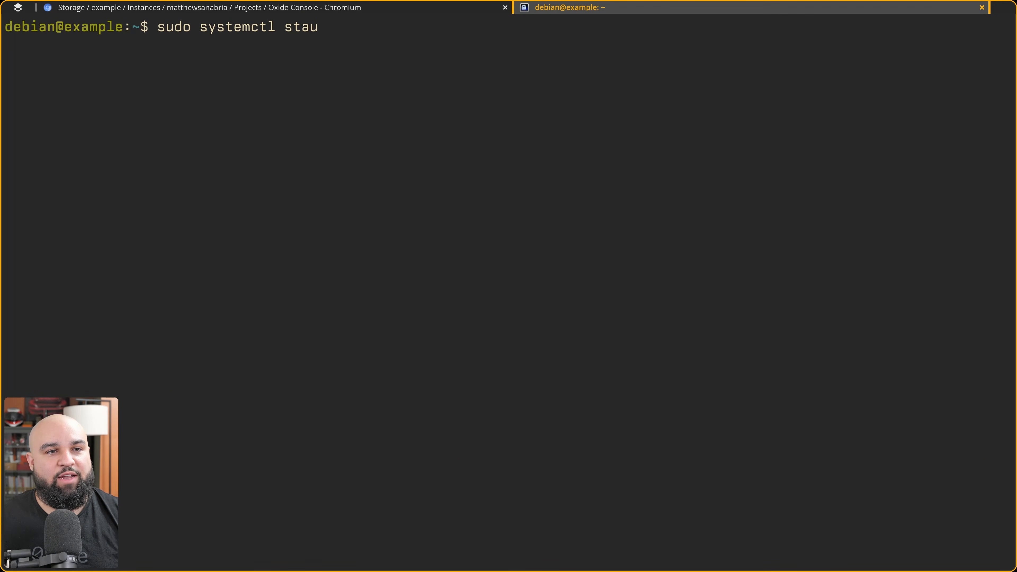
key(Return)
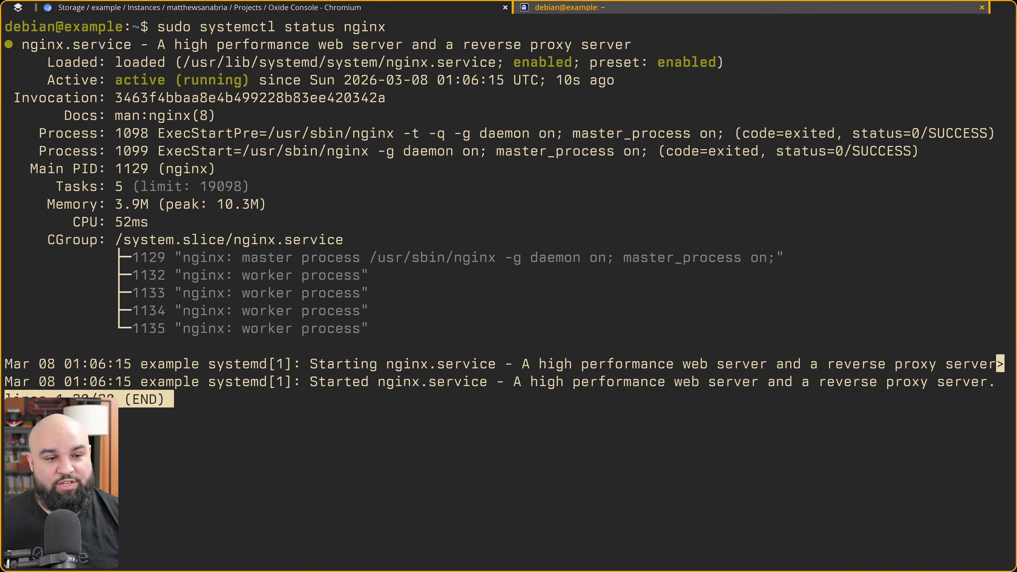
key(q)
Request the nginx welcome page on the instance by running "curl localhost", and clear the terminal
key(ctrl+l)
text(cu)
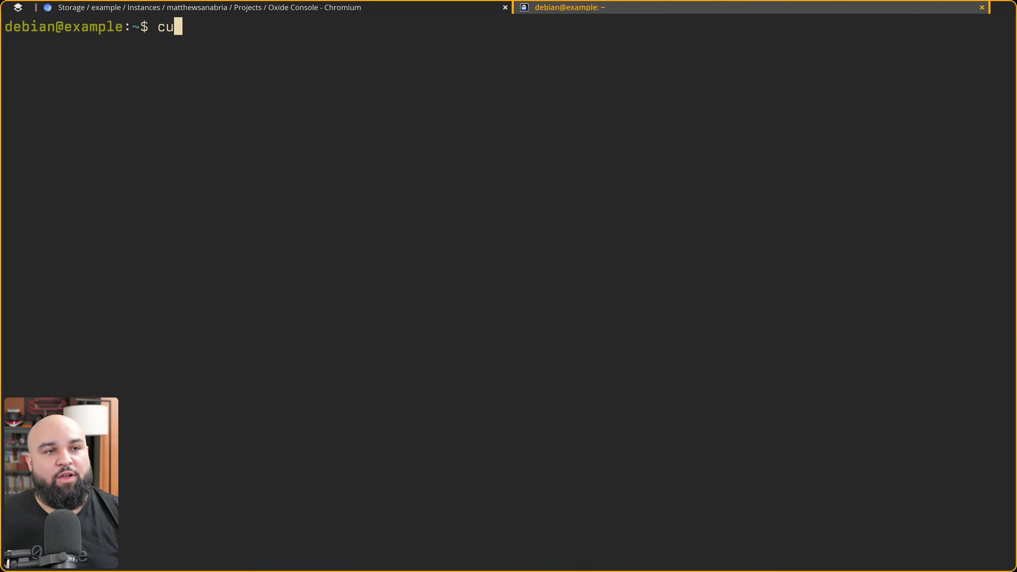
text(rl hocalhost)
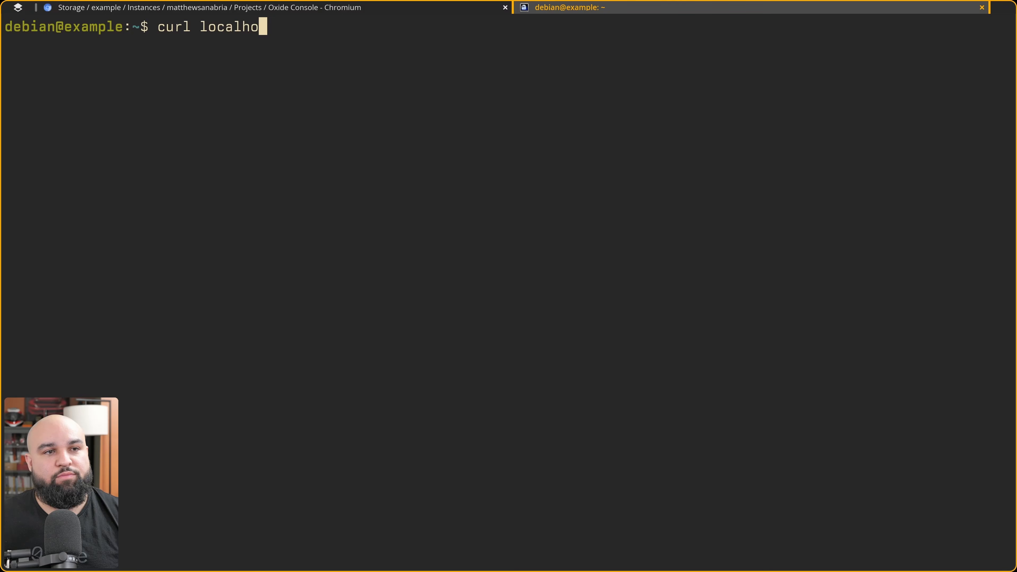
key(Return)
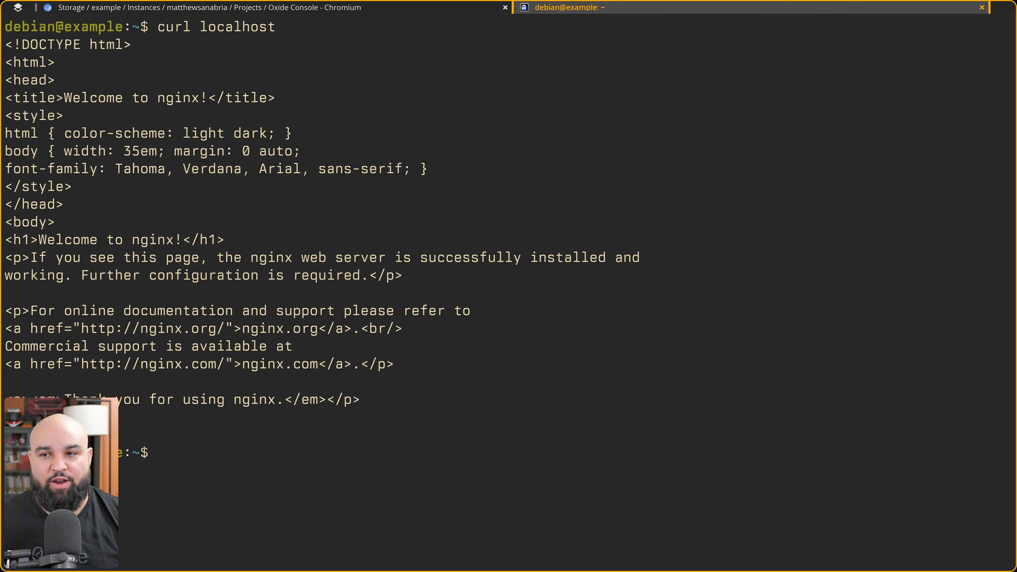
key(ctrl+l)
Switch to the browser and try to open the instance's external IP over http in a new tab
key(alt+Tab)
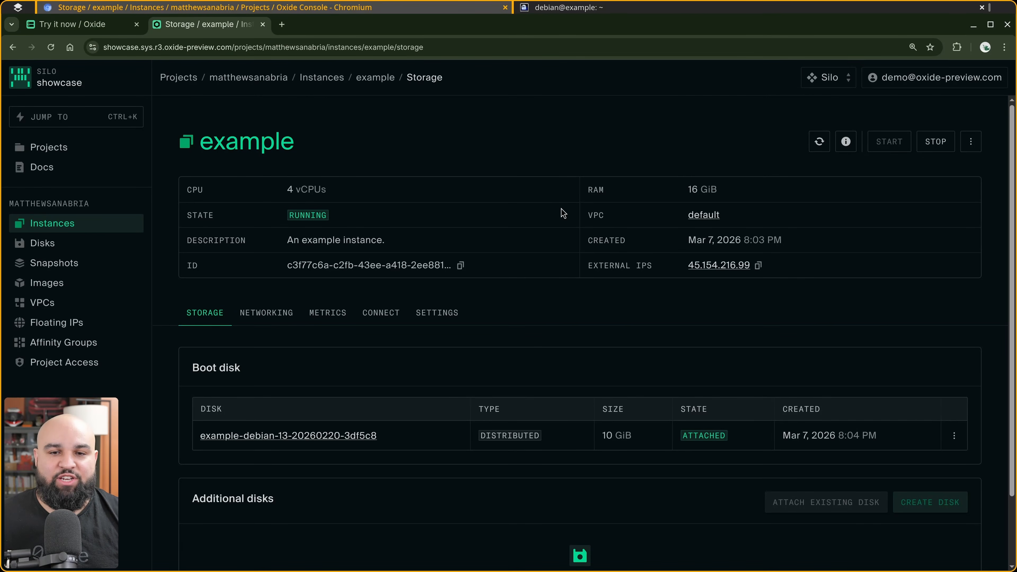
middle_click(722, 271)
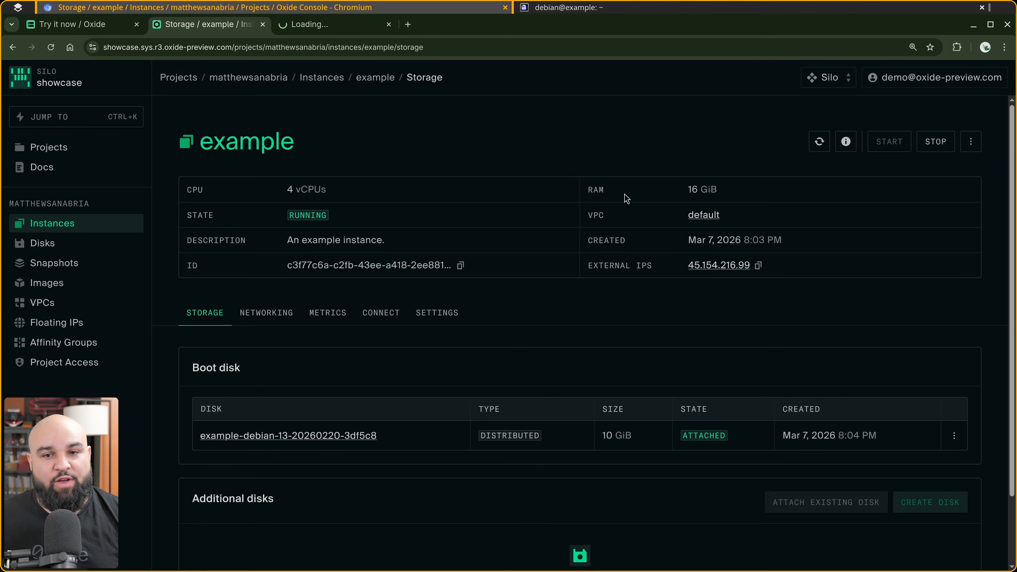
click(334, 25)
click(275, 44)
key(Left)
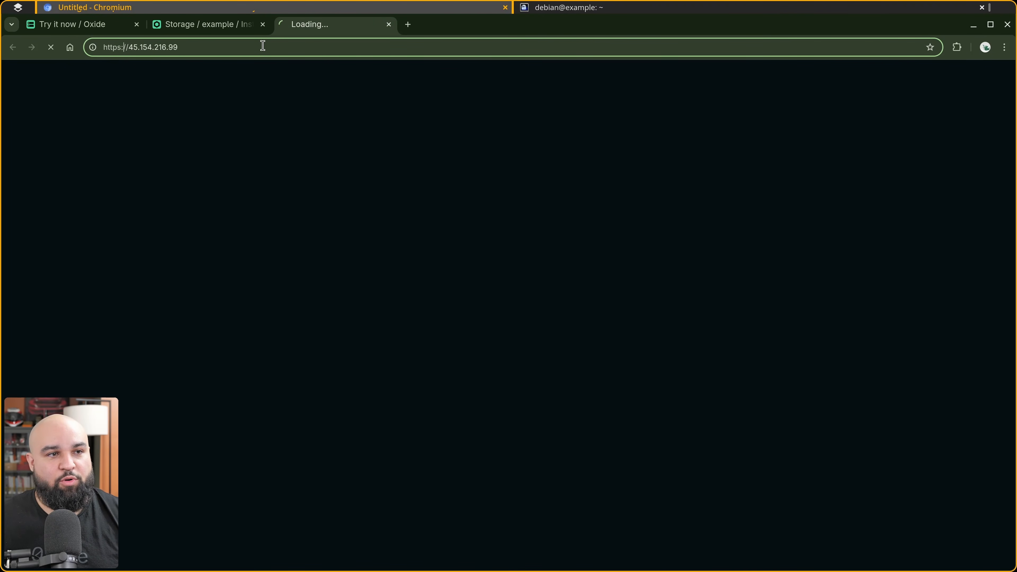
key(BackSpace)
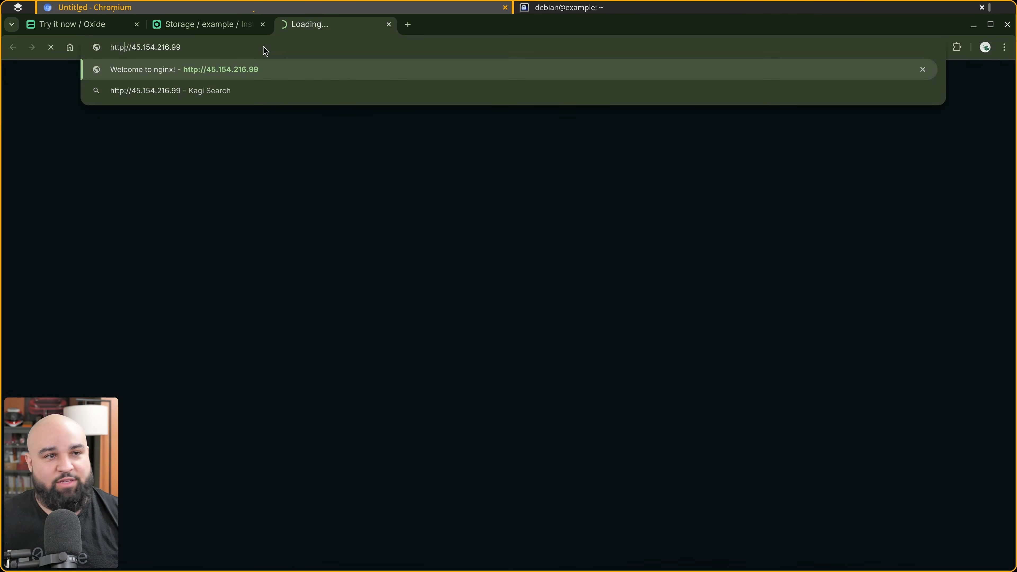
key(Return)
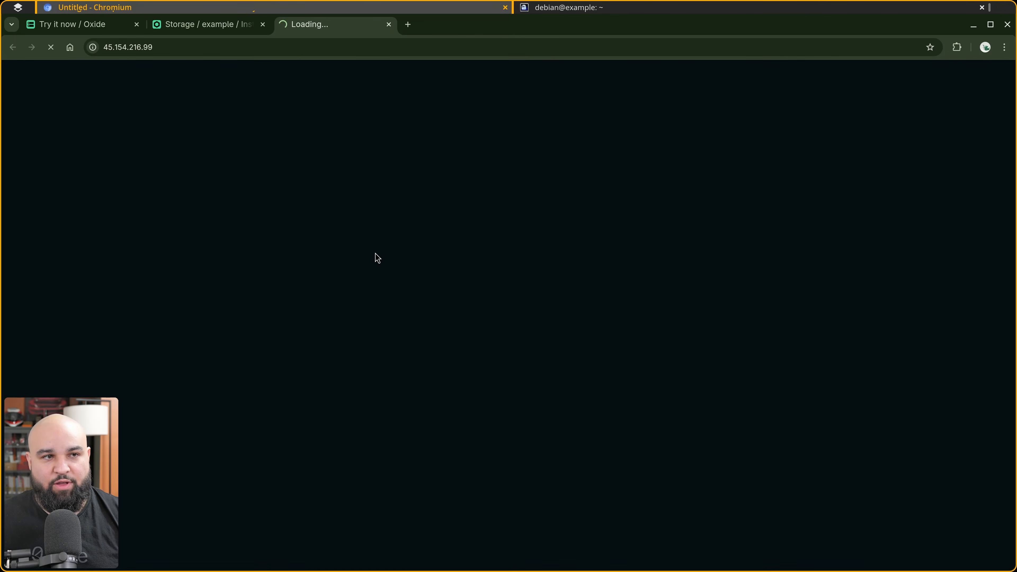
Return to the Oxide console and open the firewall rules of the project's default VPC
key(ctrl+shift+Tab)
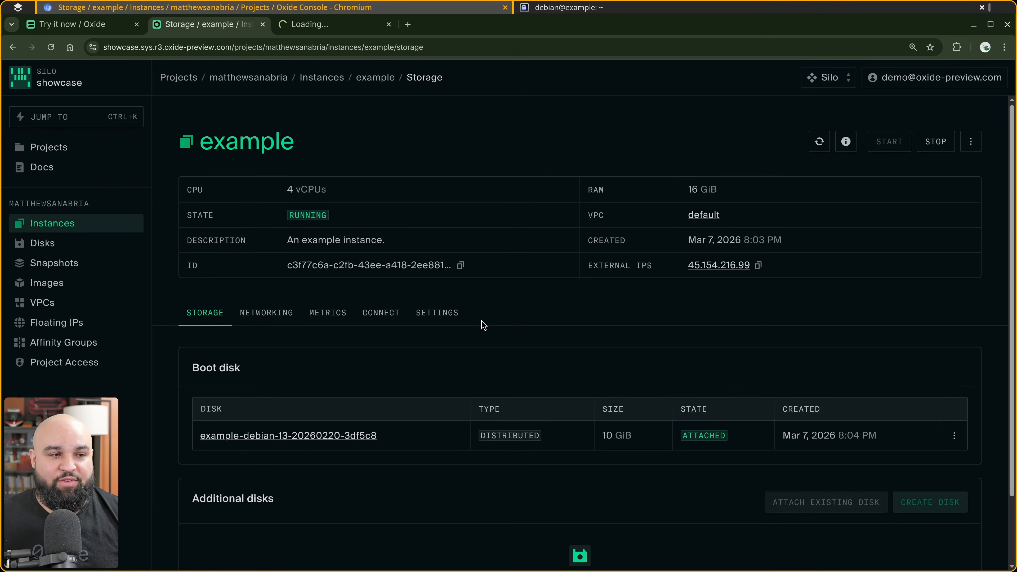
click(42, 303)
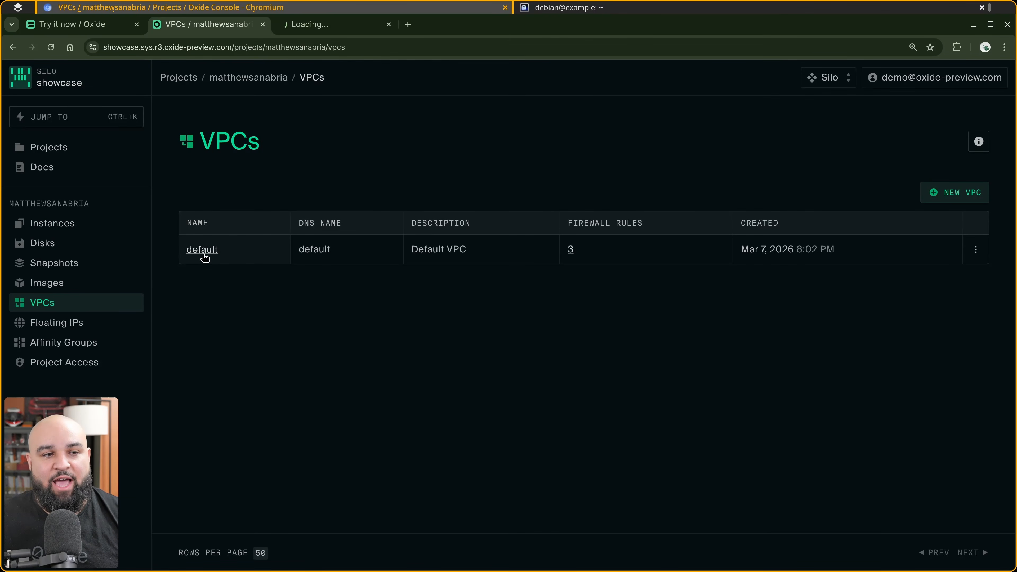
click(202, 250)
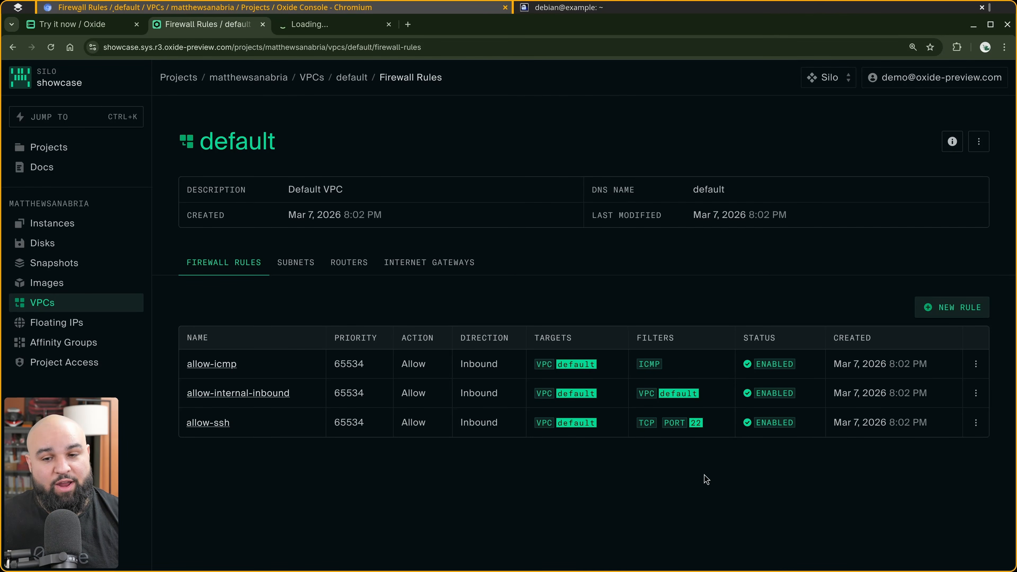
Start a new firewall rule in the default VPC and name it nginx
click(952, 313)
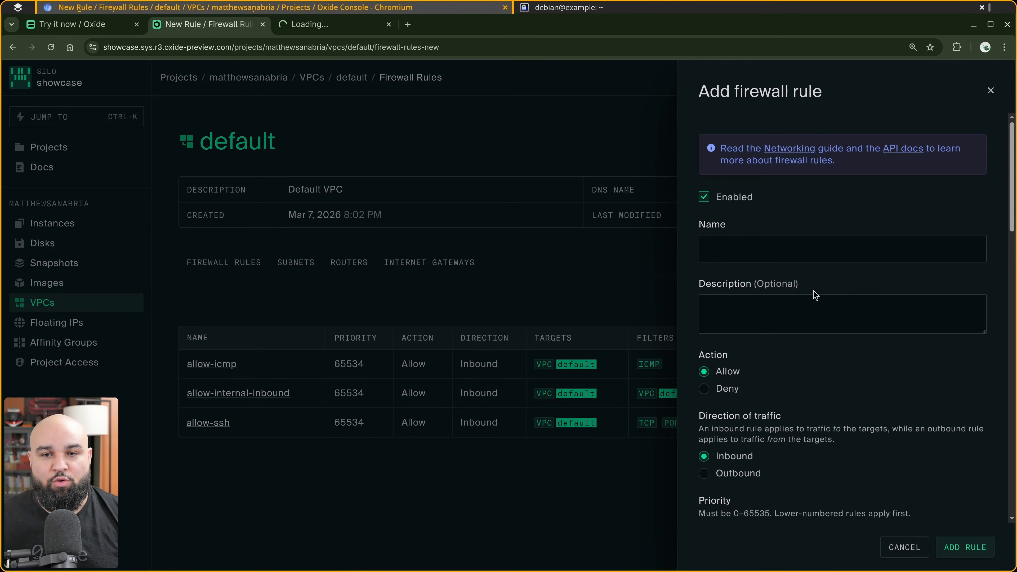
click(790, 252)
text(nginx)
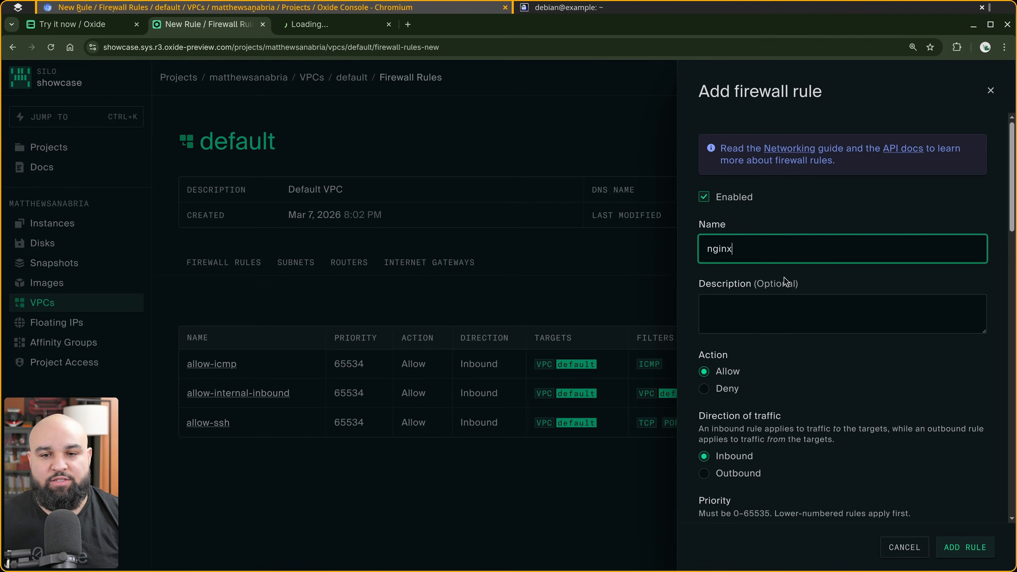
Add the instance named example as the firewall rule's target, using the Instance target type
scroll(784, 277, down, 10)
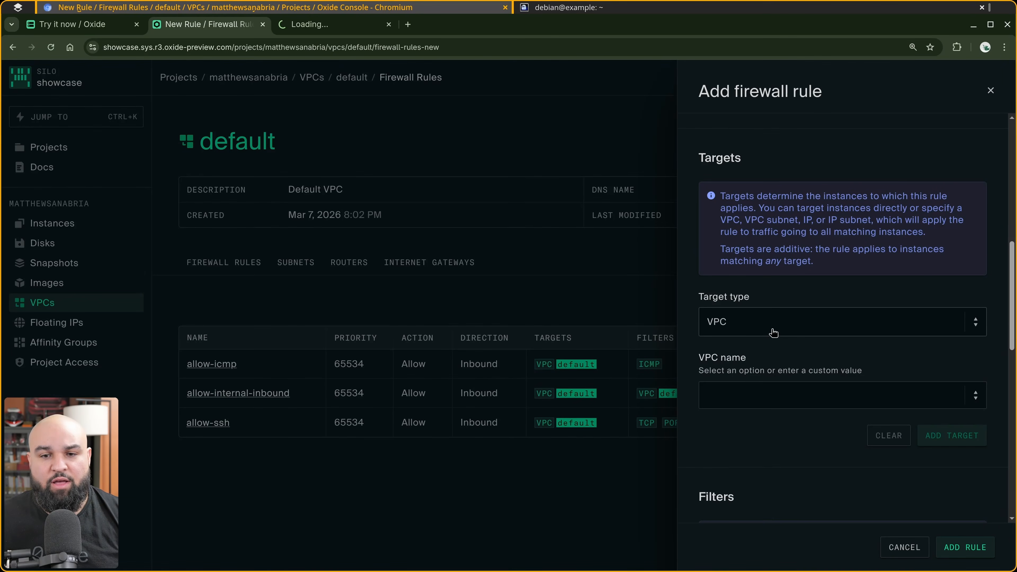
click(774, 332)
click(763, 401)
click(770, 398)
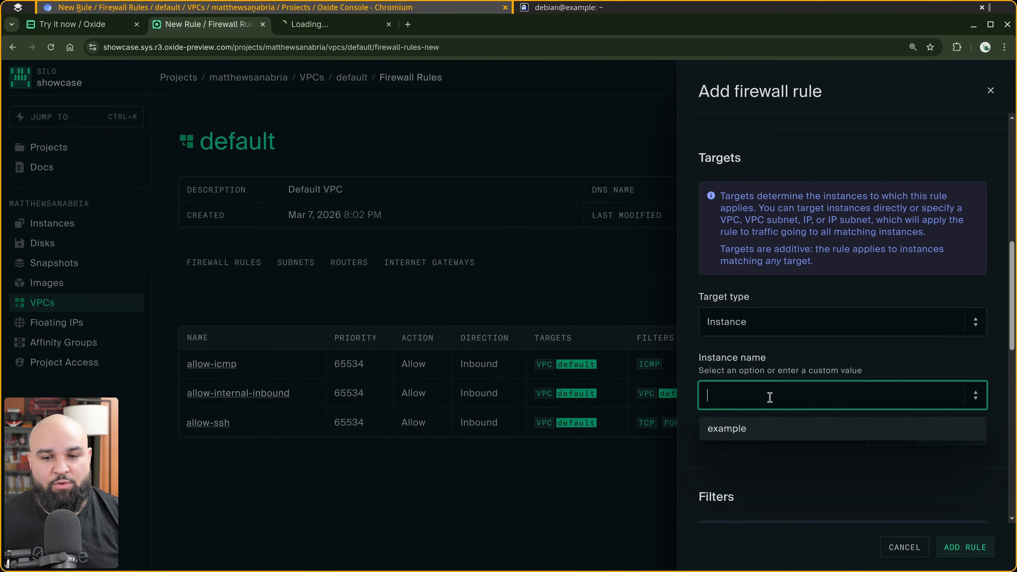
click(765, 428)
click(952, 437)
Add a port filter for port 80 to the nginx firewall rule
scroll(861, 381, down, 8)
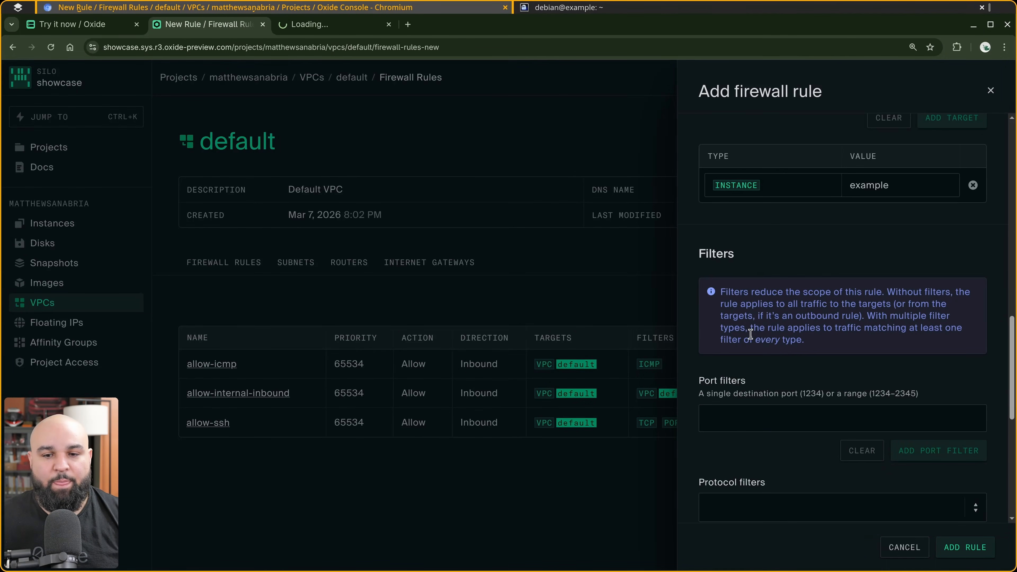
scroll(750, 334, down, 3)
click(760, 294)
text(80)
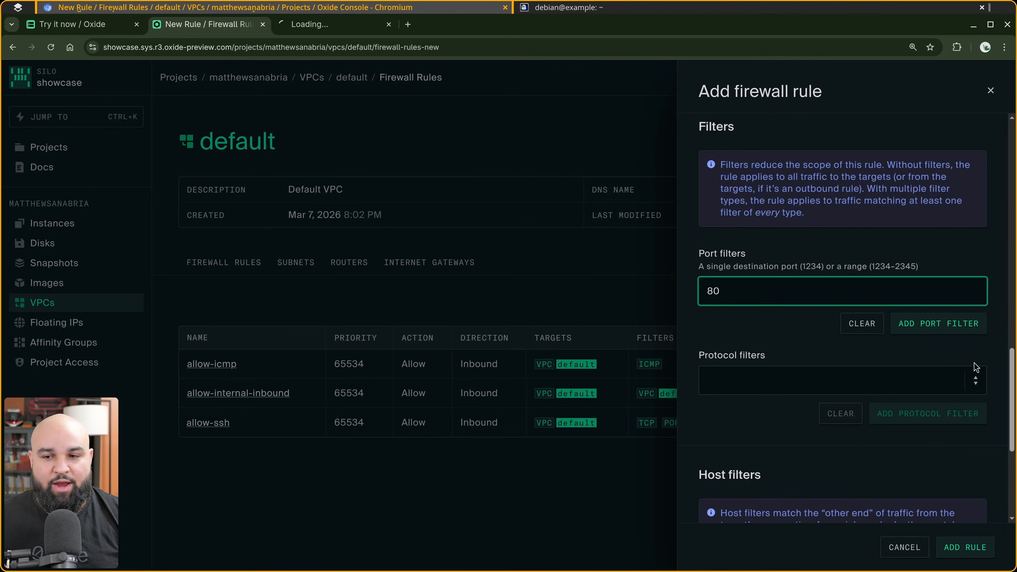
key(Return)
Add a TCP protocol filter to the nginx firewall rule and create the rule
click(820, 449)
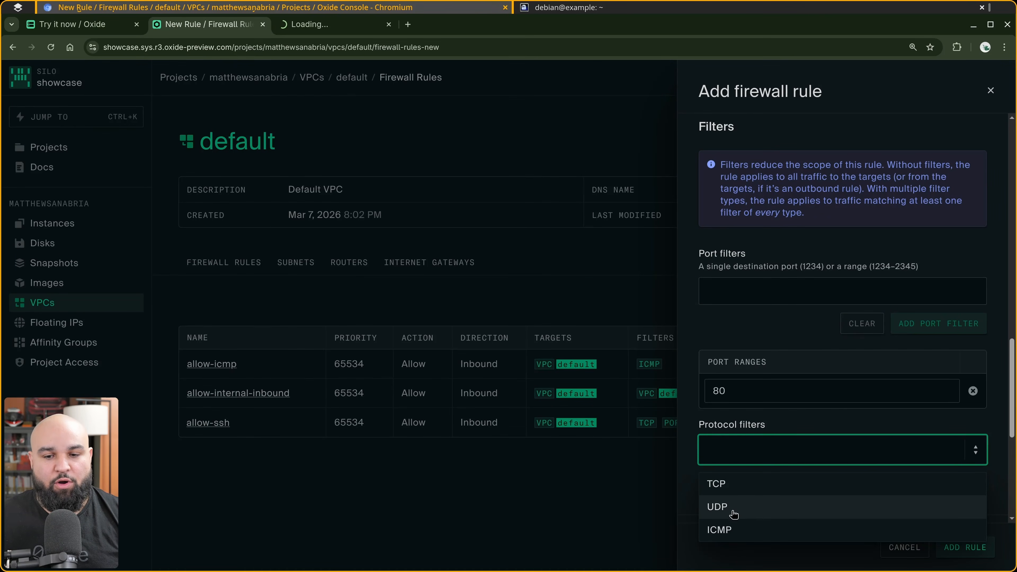
click(741, 483)
scroll(841, 401, down, 5)
click(938, 293)
scroll(919, 340, down, 5)
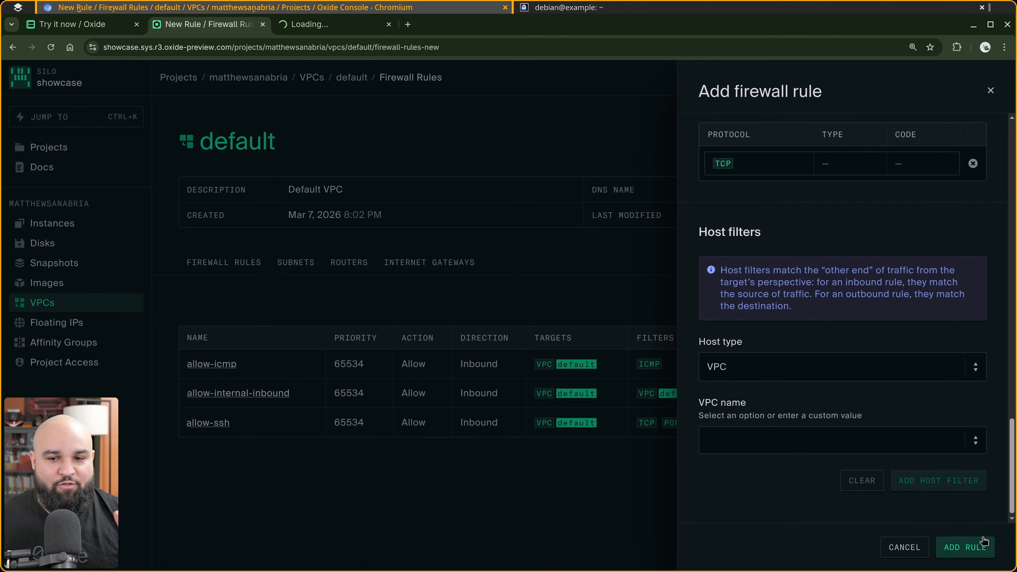
click(977, 546)
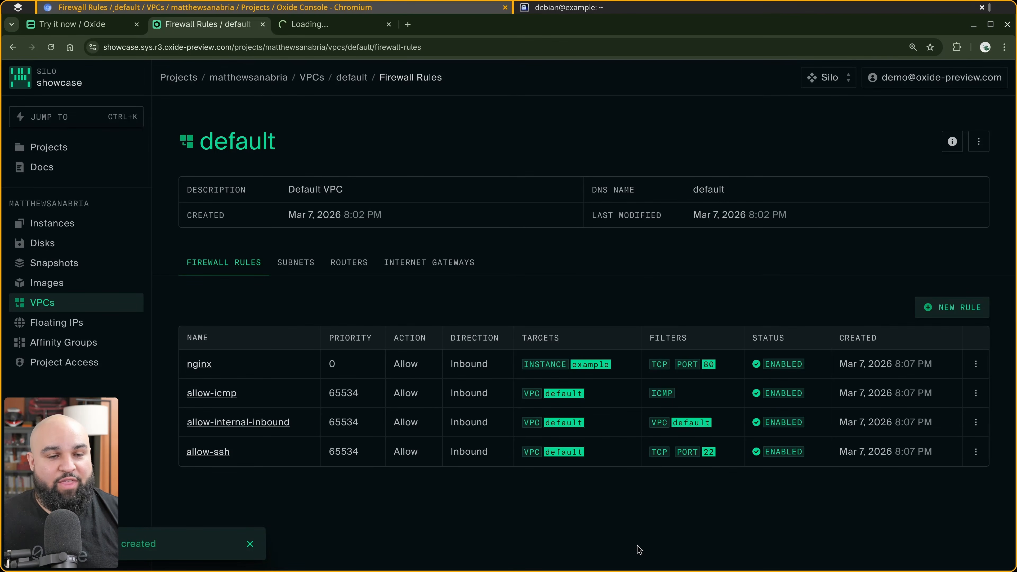
Load the instance's external IP 45.154.216.99 again in its browser tab to check the nginx page
click(342, 24)
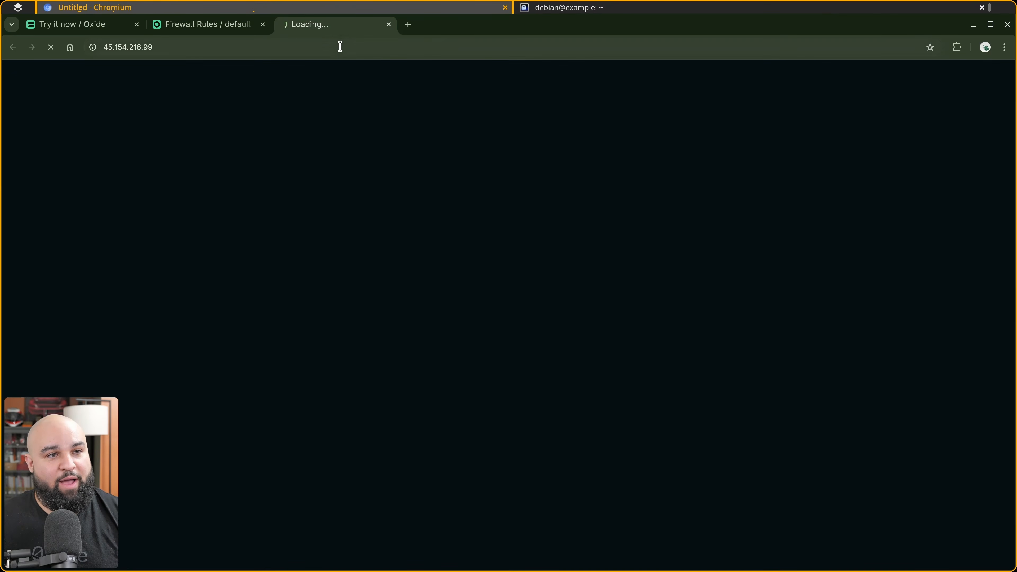
click(340, 47)
key(Return)
click(339, 48)
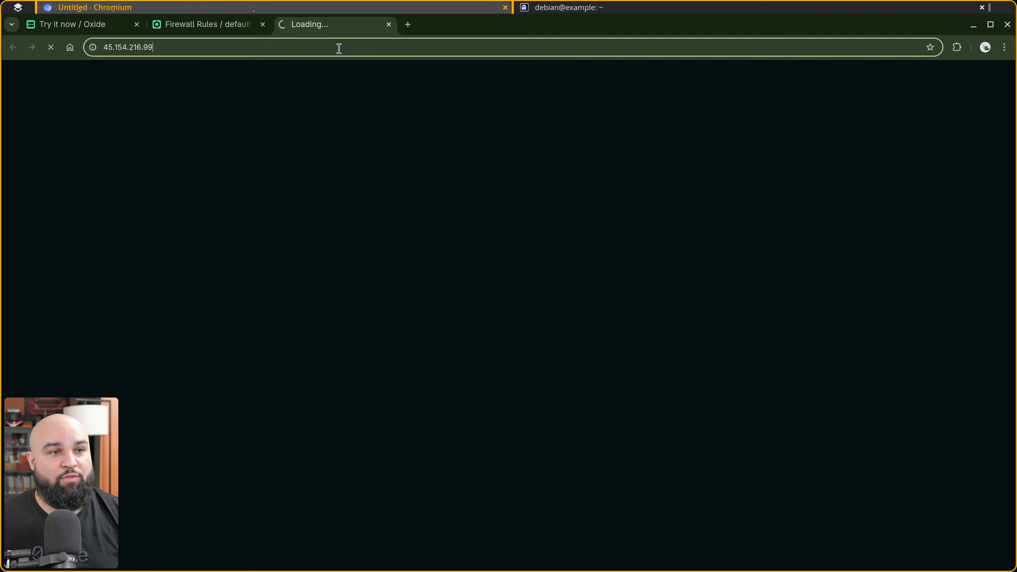
key(Up)
key(Left)
key(Return)
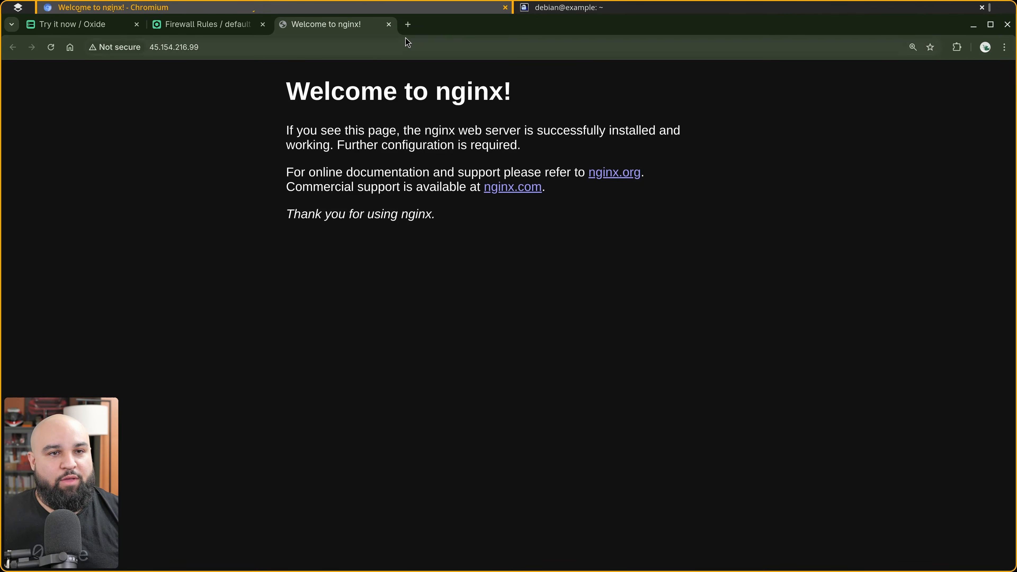
Close the nginx page, switch to the terminal, exit the SSH session on the example instance and clear the screen
click(388, 24)
key(alt+Tab)
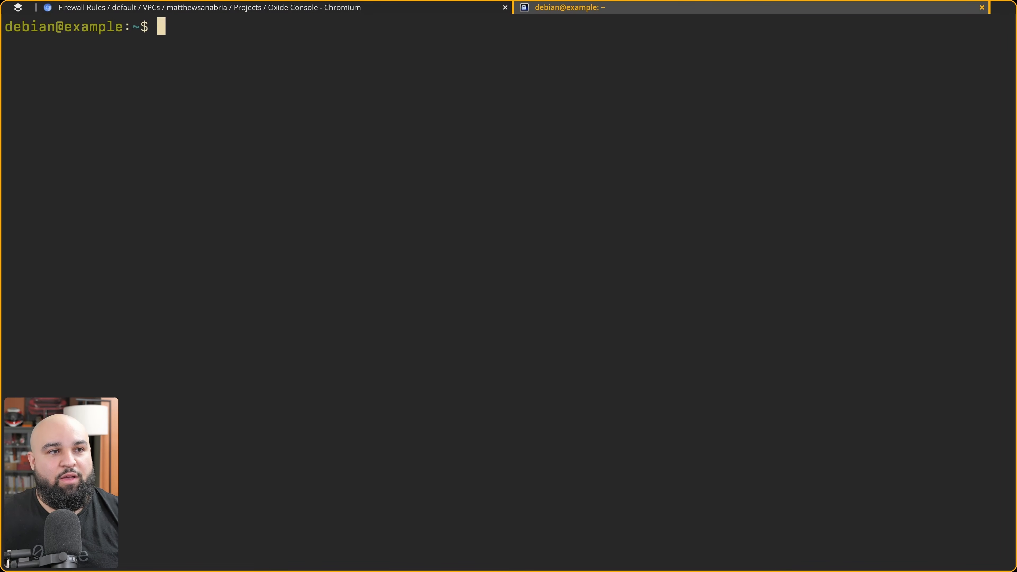
text(exit)
key(Return)
key(ctrl+l)
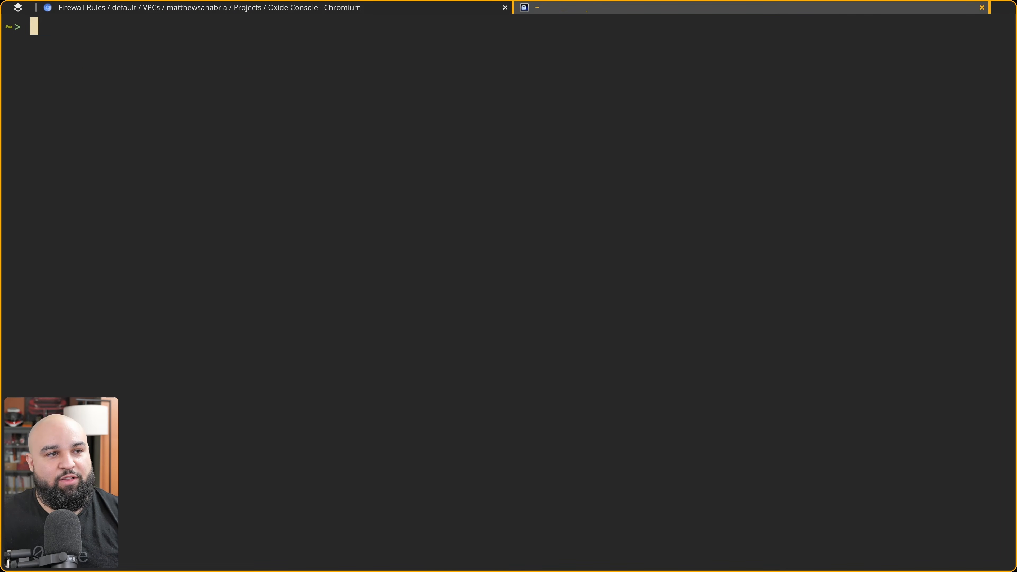
Return to the Oxide console in the browser, stop the example instance and refresh the instance list
key(alt+Tab)
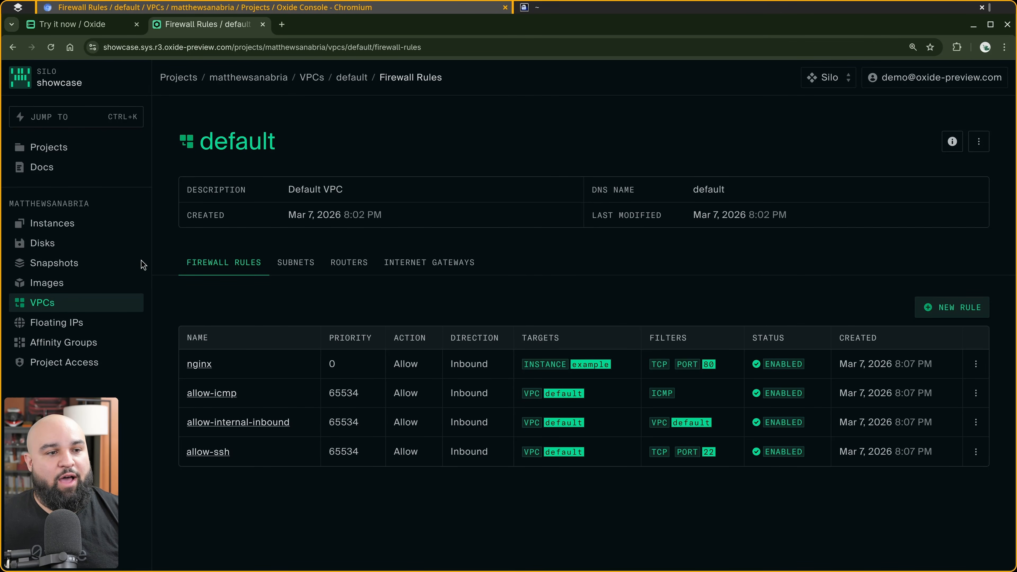
click(67, 224)
click(976, 250)
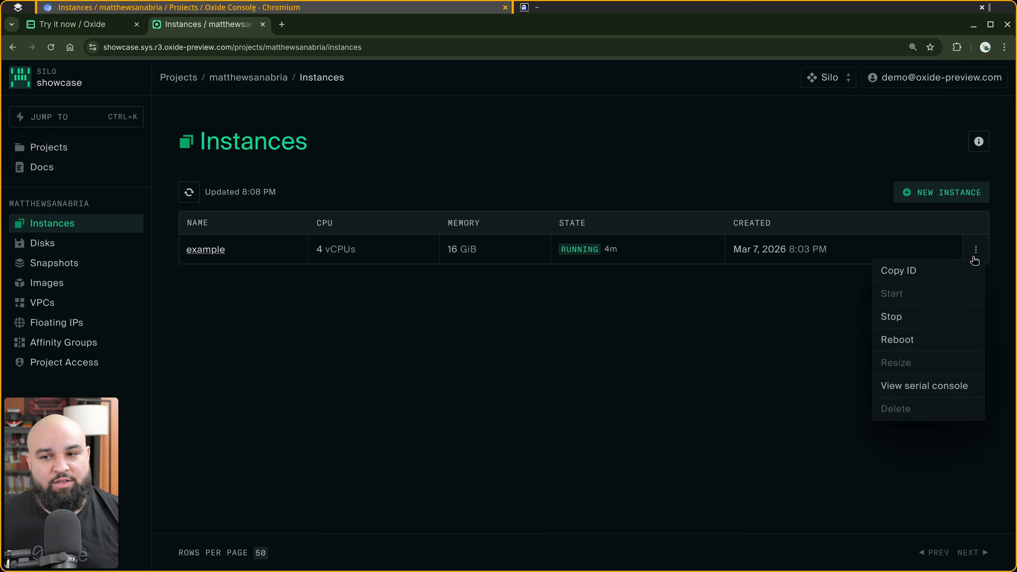
click(920, 321)
click(635, 367)
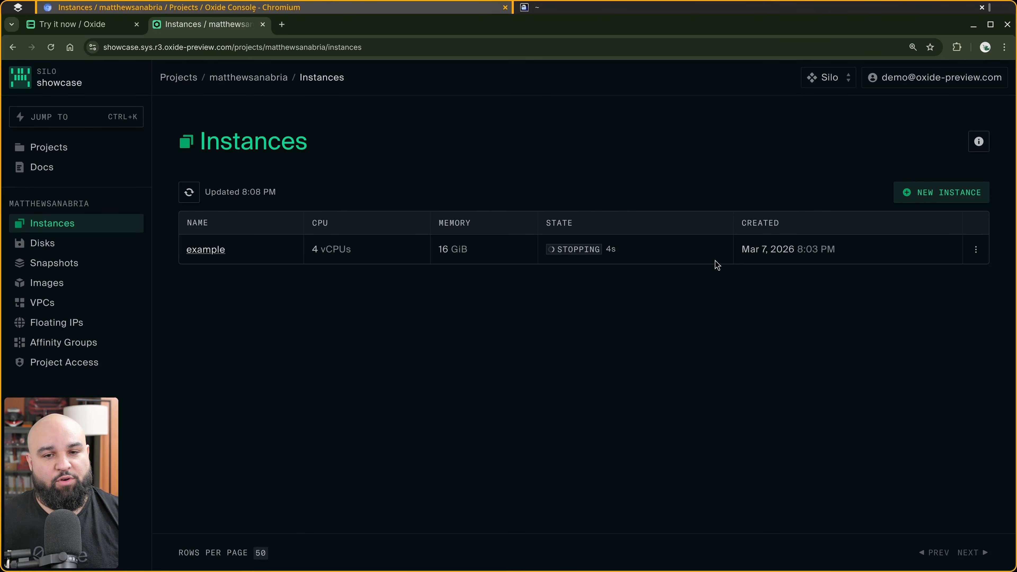
click(189, 193)
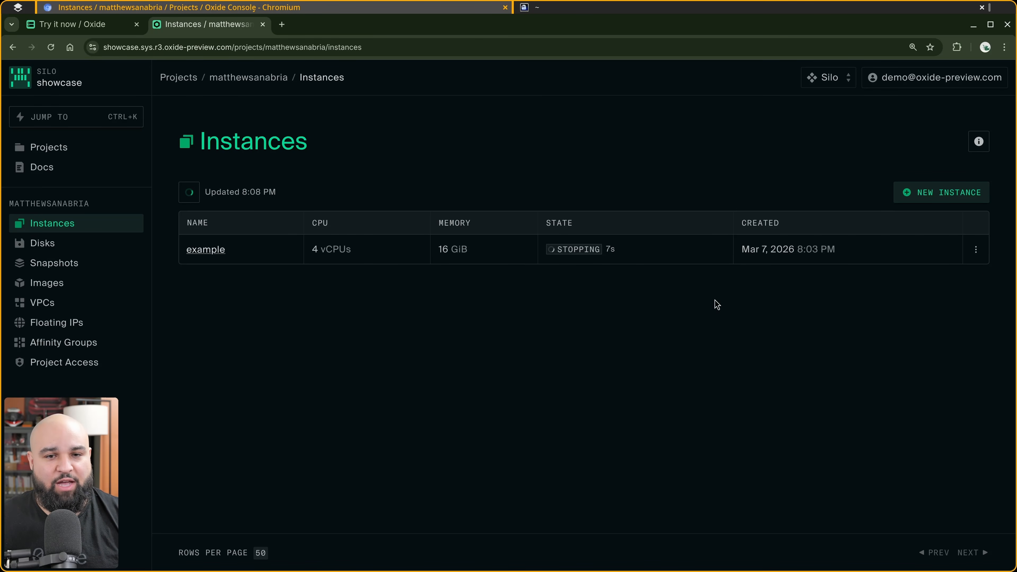
Delete the stopped example instance from the project
click(976, 256)
click(900, 416)
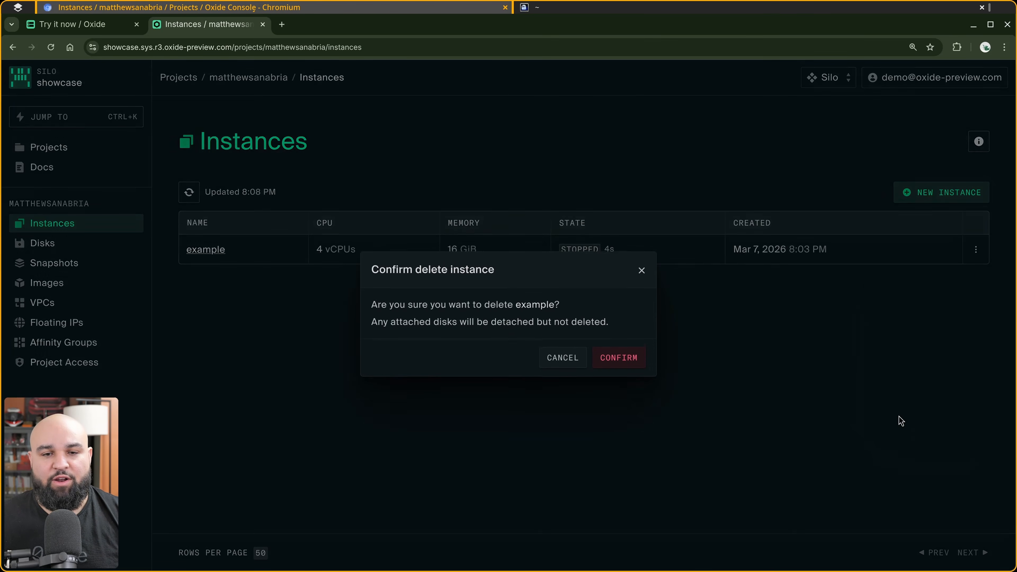
click(635, 365)
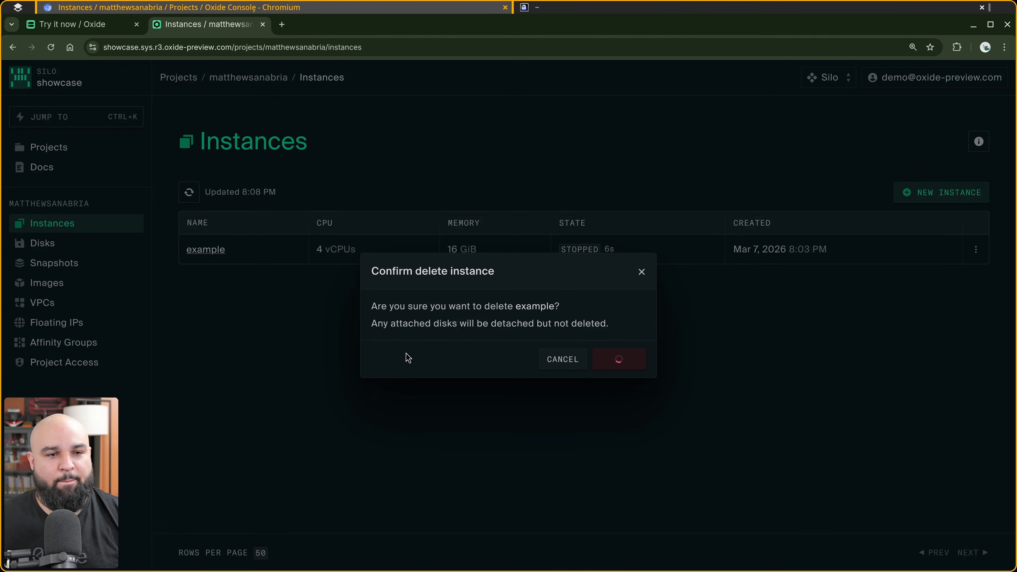
click(75, 249)
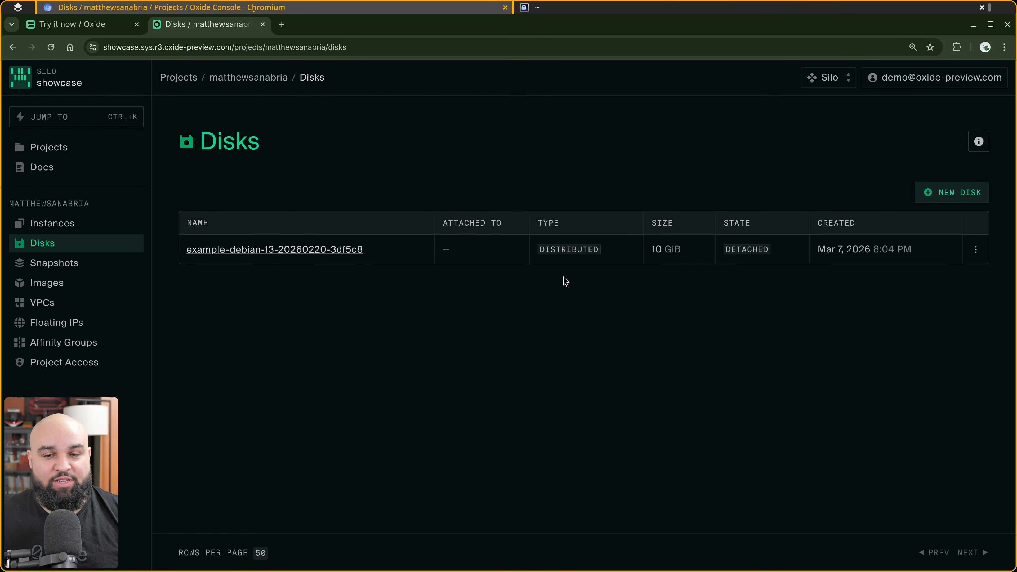
click(976, 249)
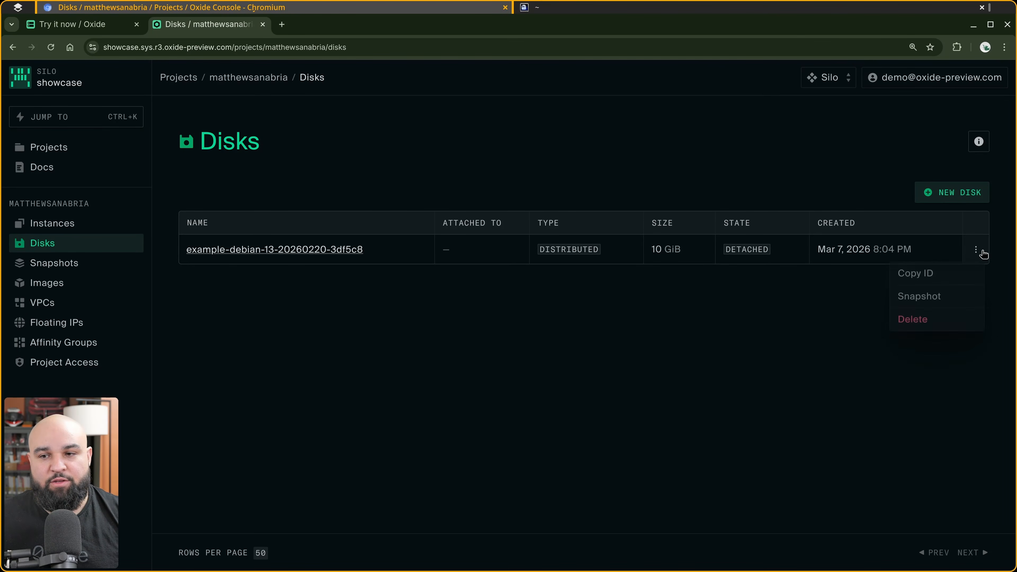
click(950, 319)
click(616, 356)
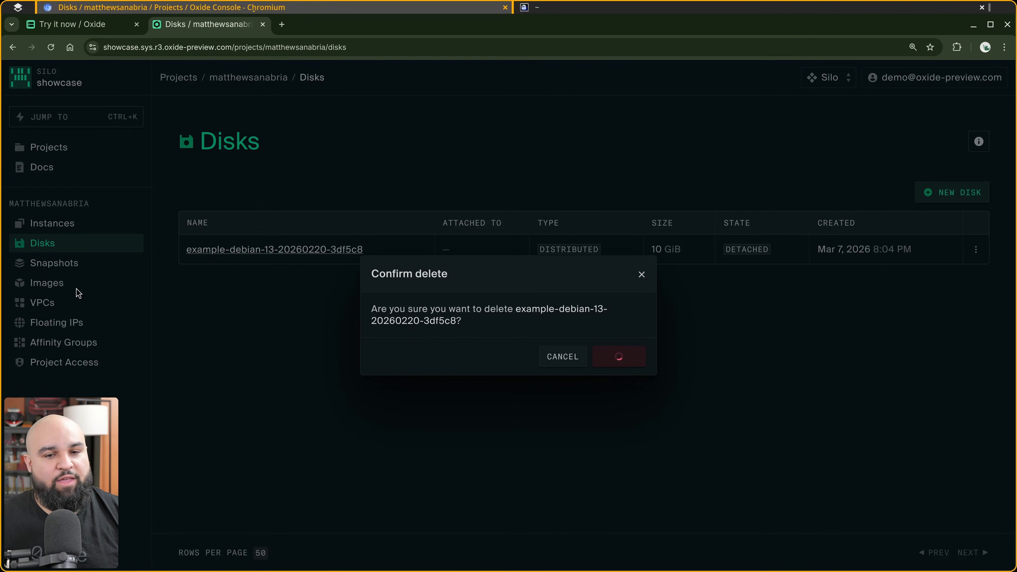
Delete the nginx firewall rule from the project's default VPC
click(47, 307)
click(214, 255)
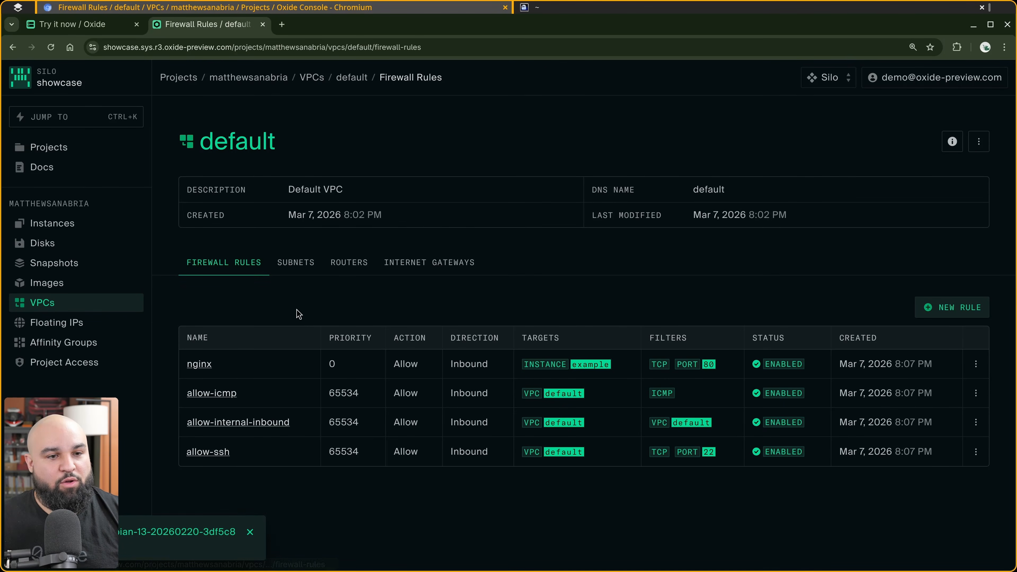
click(976, 364)
click(921, 445)
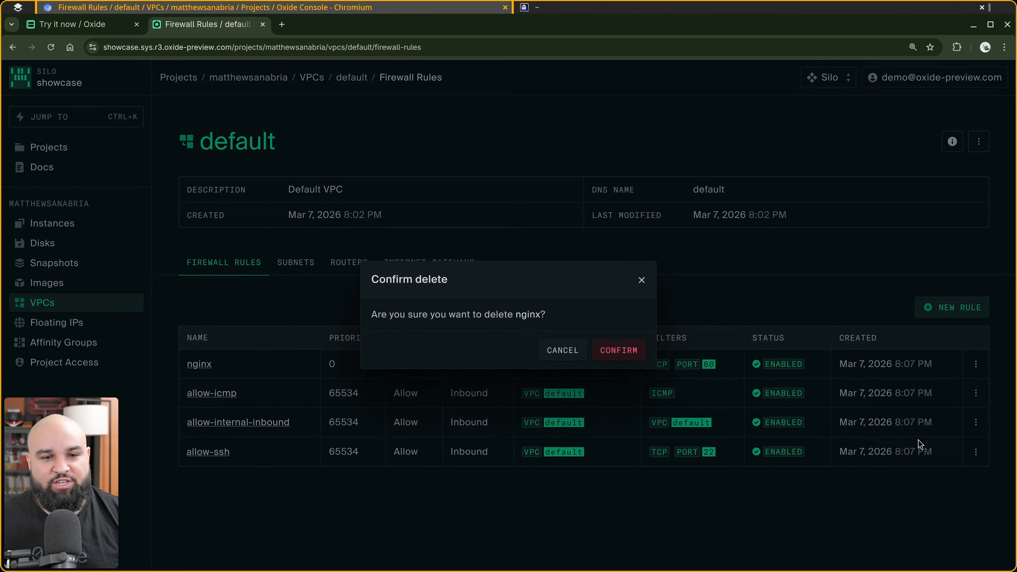
click(619, 351)
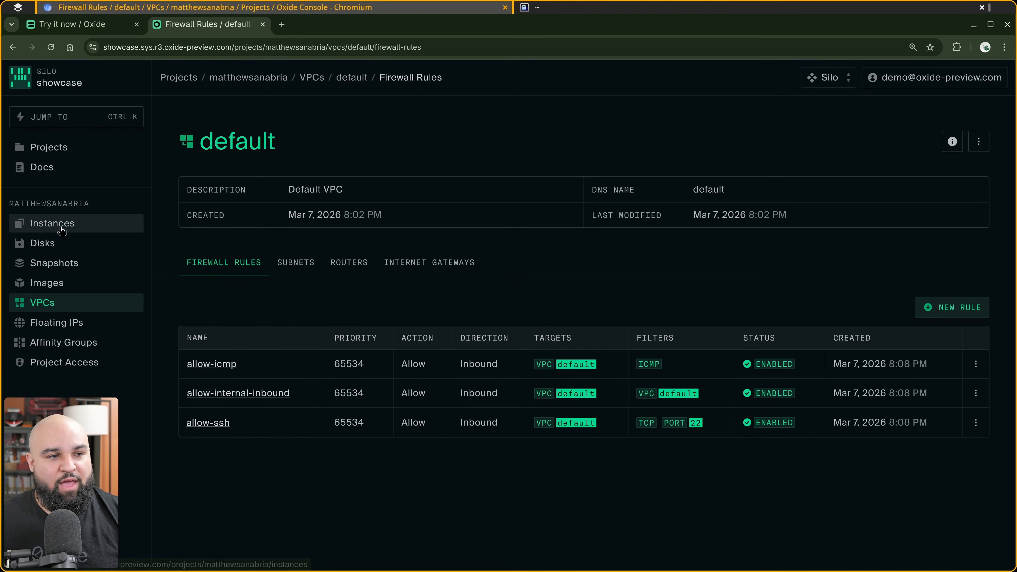
View the project's instances list, then open the Oxide Docs home page from the console
click(72, 230)
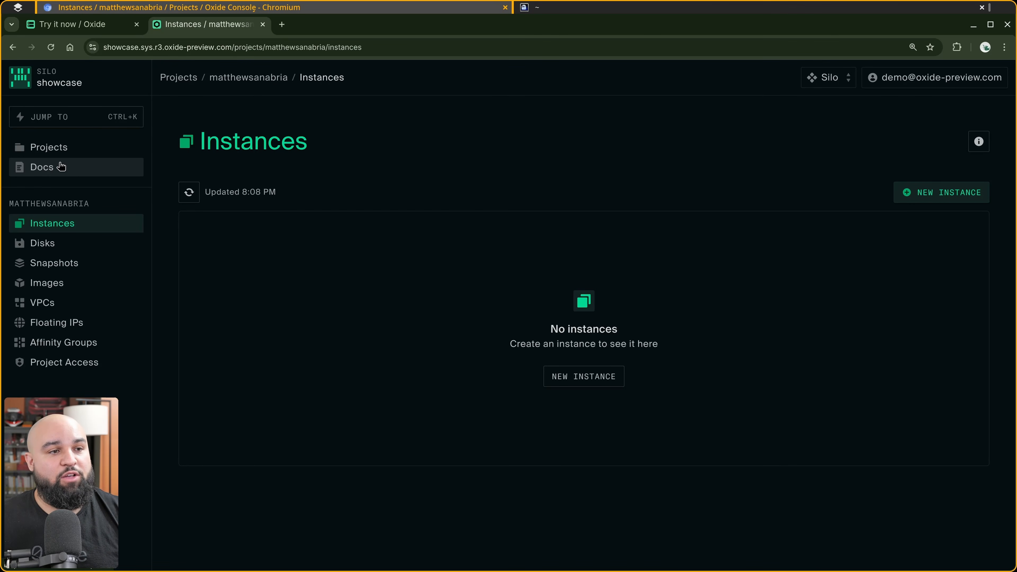
click(48, 167)
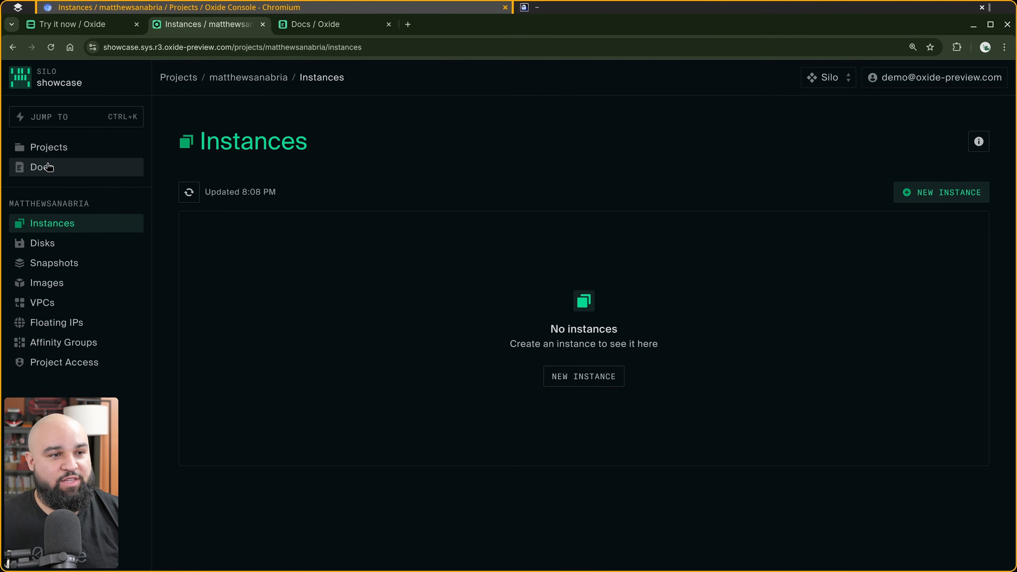
click(311, 25)
key(ctrl+plus)
key(ctrl+plus)
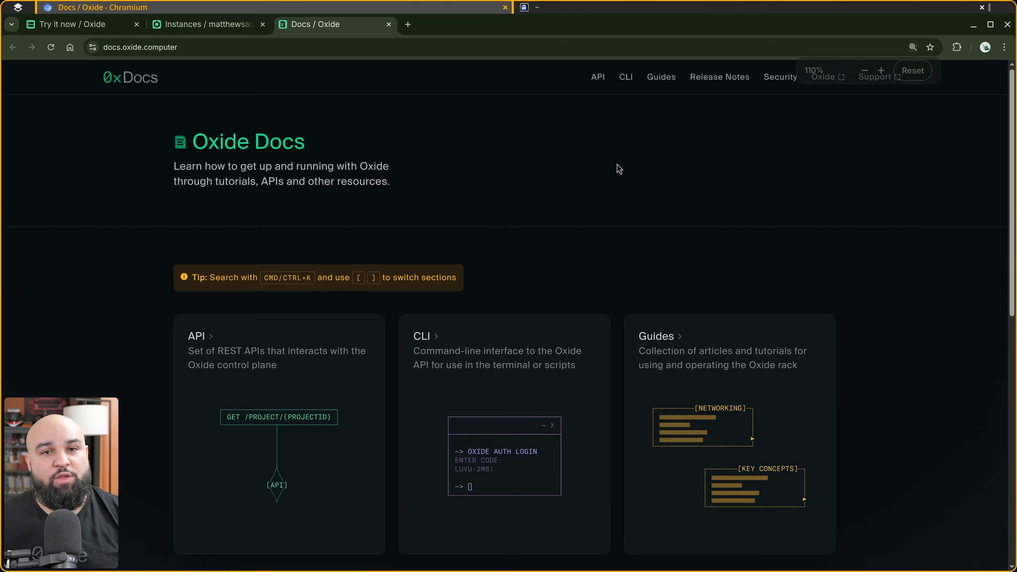